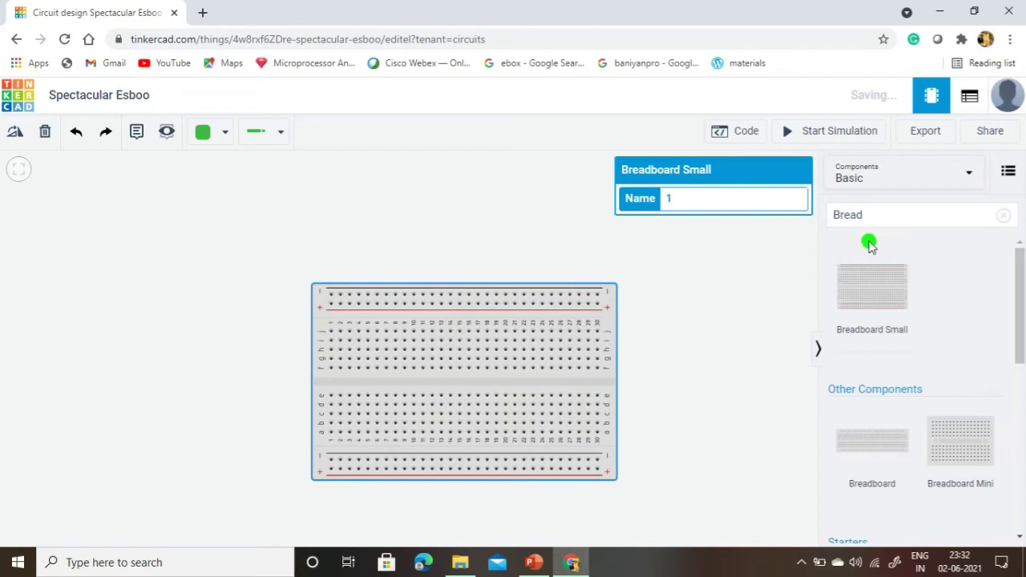
# - Find the Power Supply in the component library and place one above and beside the breadboard's left end
pyautogui.click(872, 215)
pyautogui.click(1004, 216)
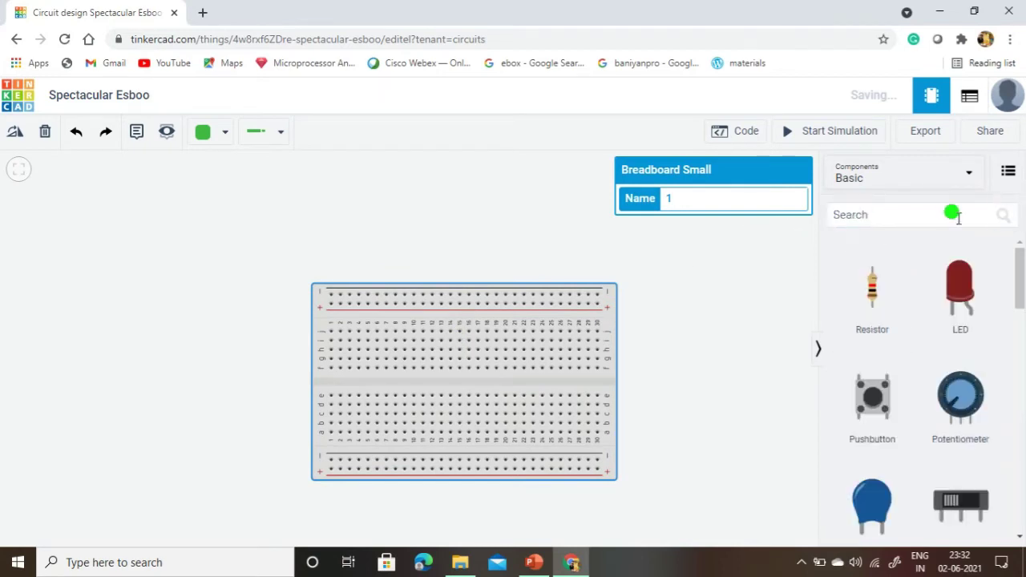
pyautogui.write('Po')
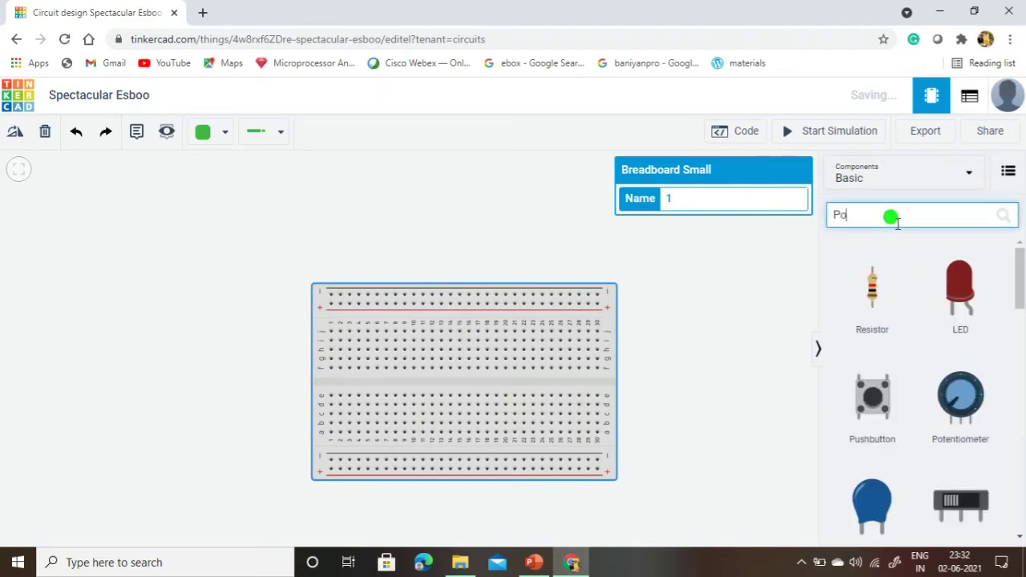
pyautogui.write('wer Supply')
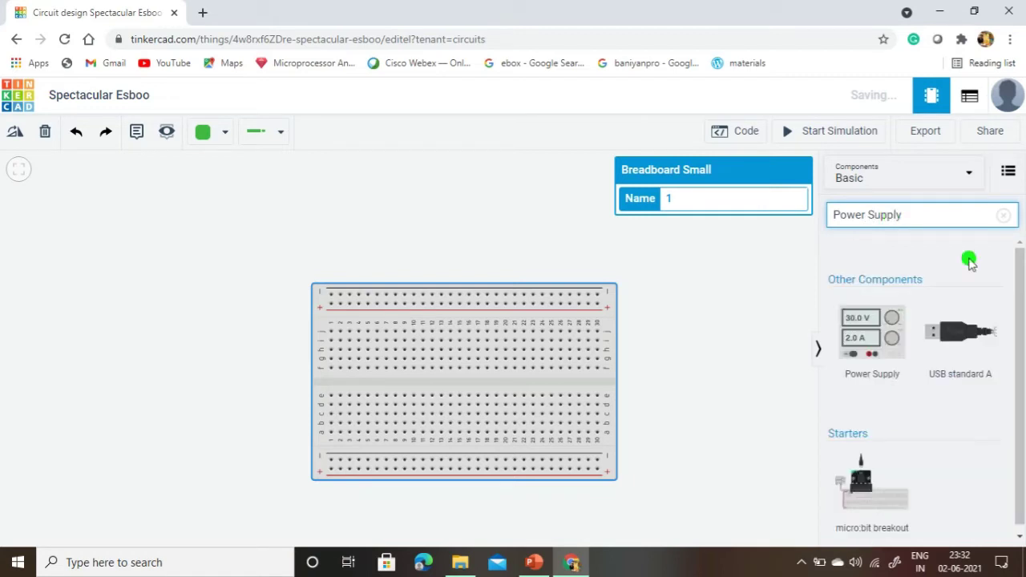
pyautogui.moveTo(718, 359); pyautogui.dragTo(218, 269)
pyautogui.click(229, 332)
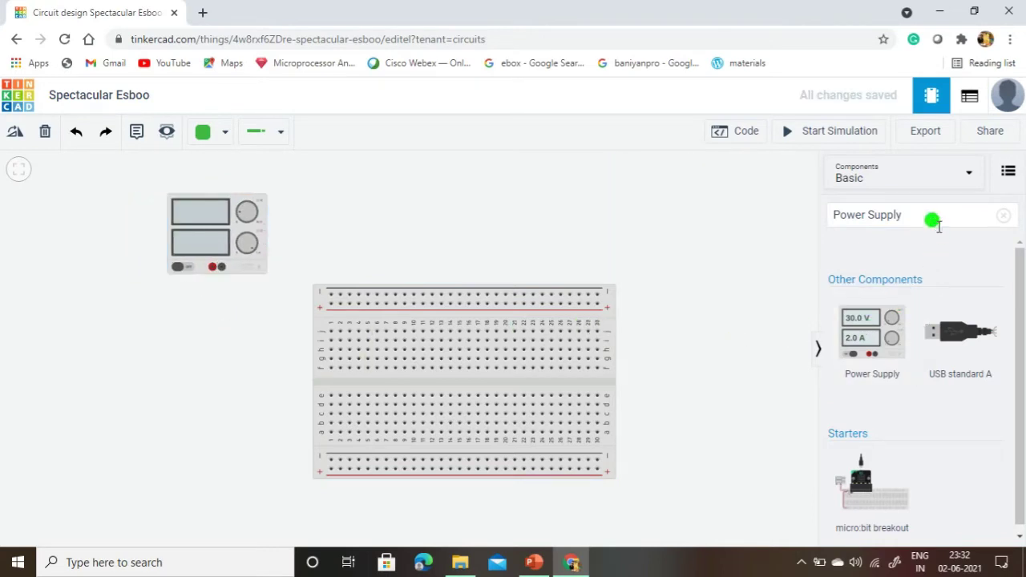
# - Search the components for 7402 and place the Quad NOR gate across the breadboard's center gap at columns 10 to 16
pyautogui.click(1003, 215)
pyautogui.click(955, 219)
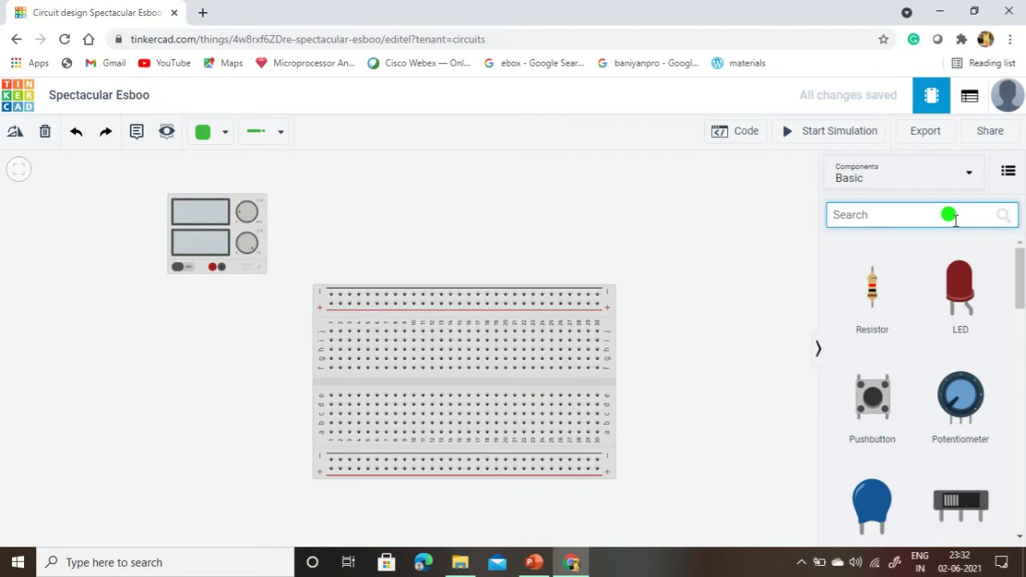
pyautogui.write('7402')
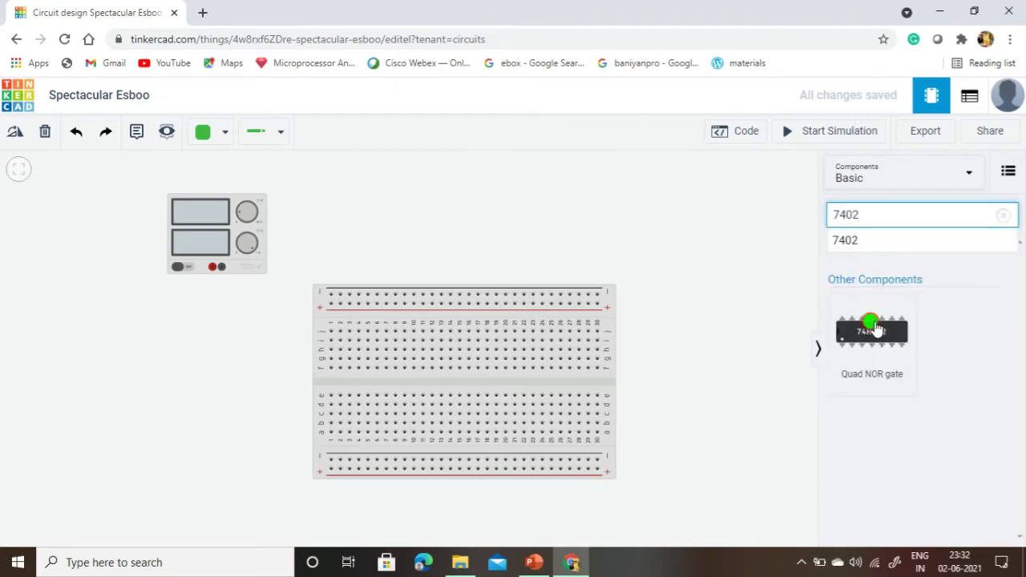
pyautogui.moveTo(876, 331)
pyautogui.mouseDown()
pyautogui.moveTo(513, 334)
pyautogui.moveTo(413, 394)
pyautogui.moveTo(442, 383)
pyautogui.mouseUp()
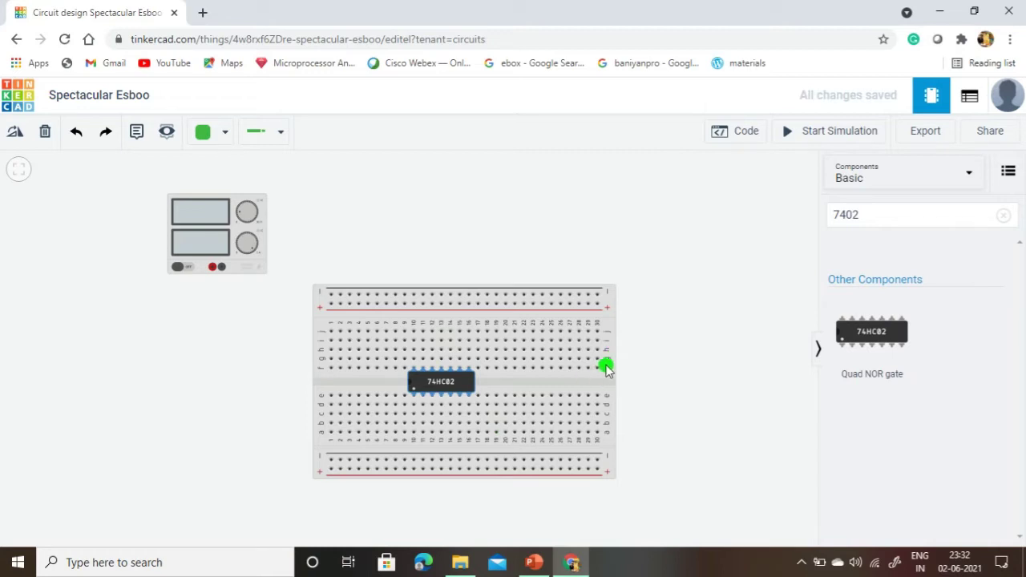
# - Place a red LED at breadboard columns 26 and 27, and a resistor across the center gap in column 26
pyautogui.click(1001, 217)
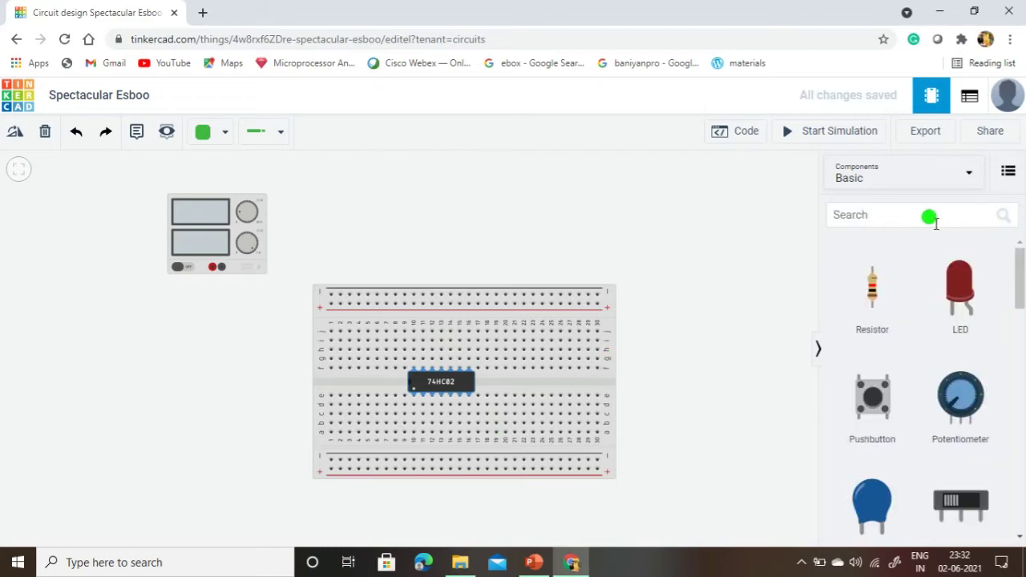
pyautogui.moveTo(954, 289); pyautogui.dragTo(568, 340)
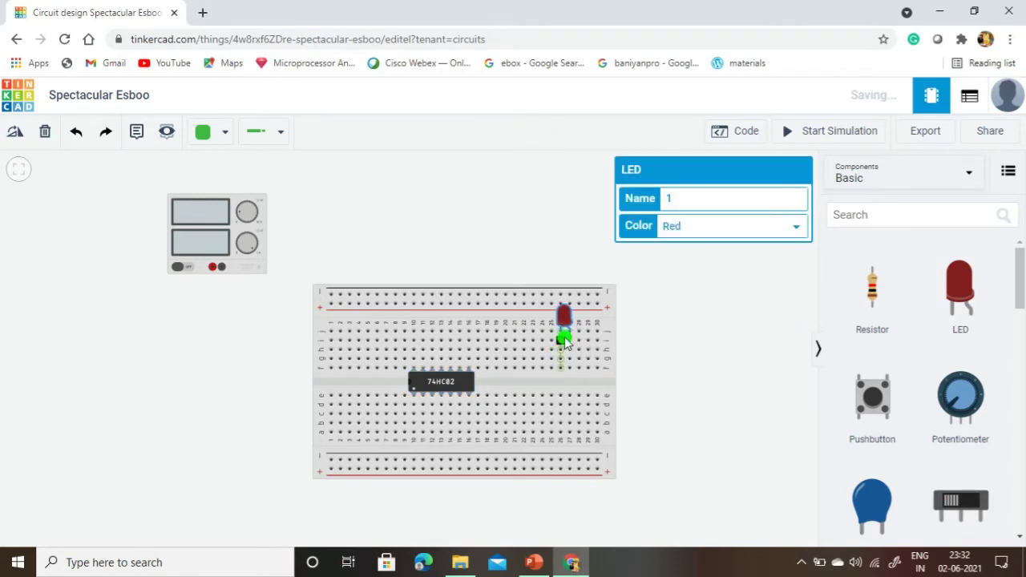
pyautogui.moveTo(872, 293); pyautogui.dragTo(561, 383)
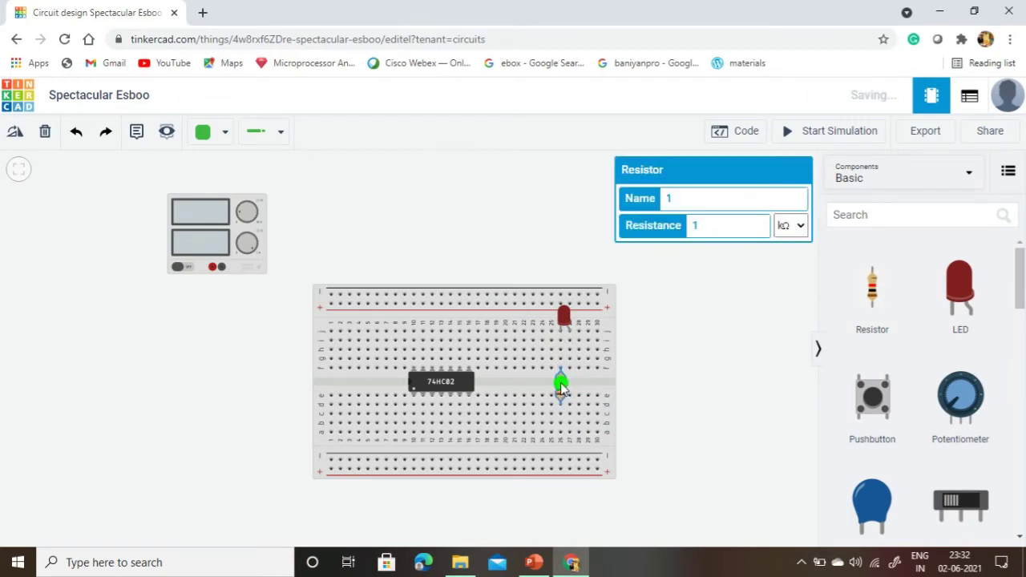
# - Switch the resistor's unit to Ω and edit its resistance value
pyautogui.click(789, 225)
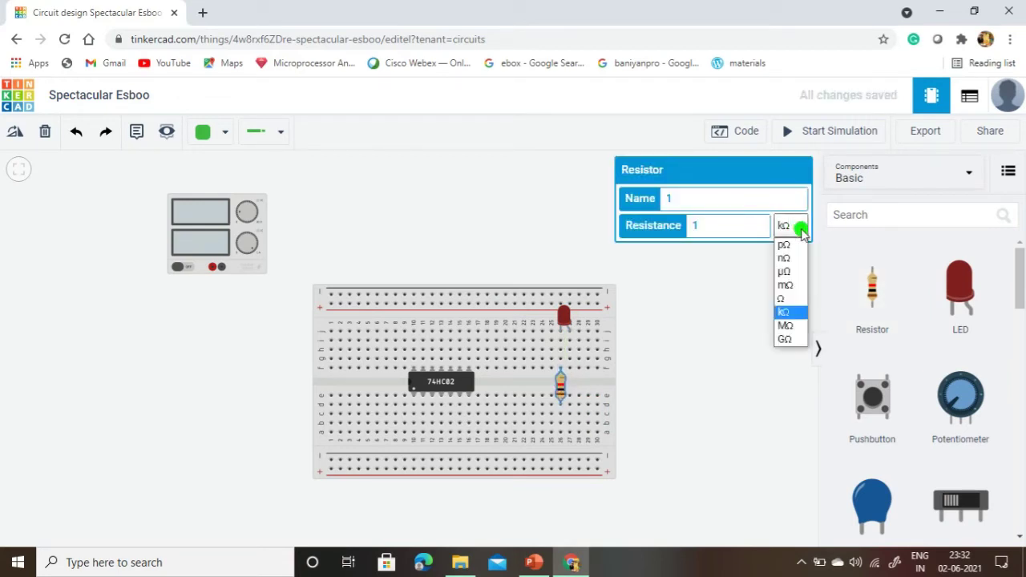
pyautogui.click(792, 297)
pyautogui.doubleClick(689, 224)
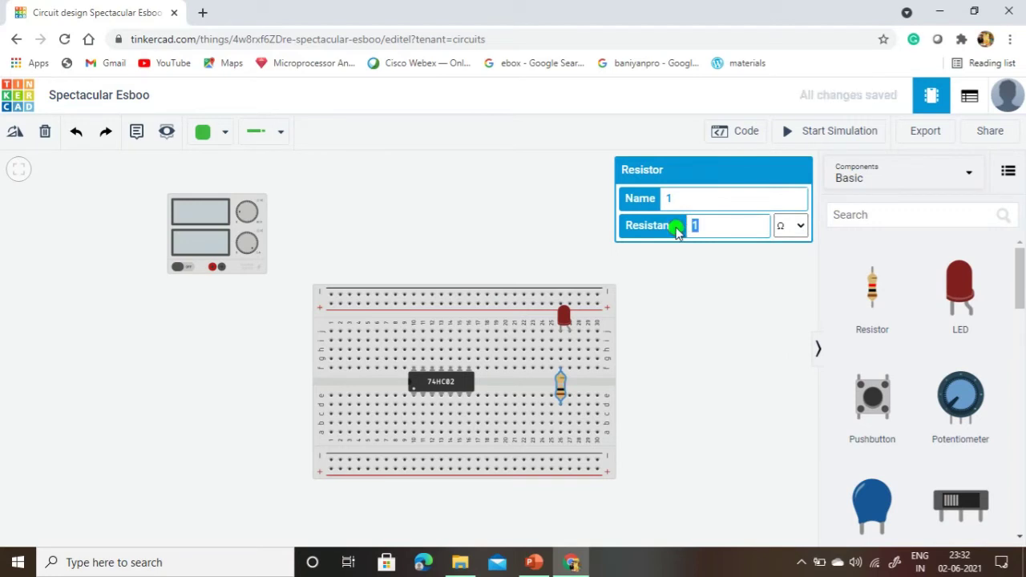
pyautogui.click(705, 316)
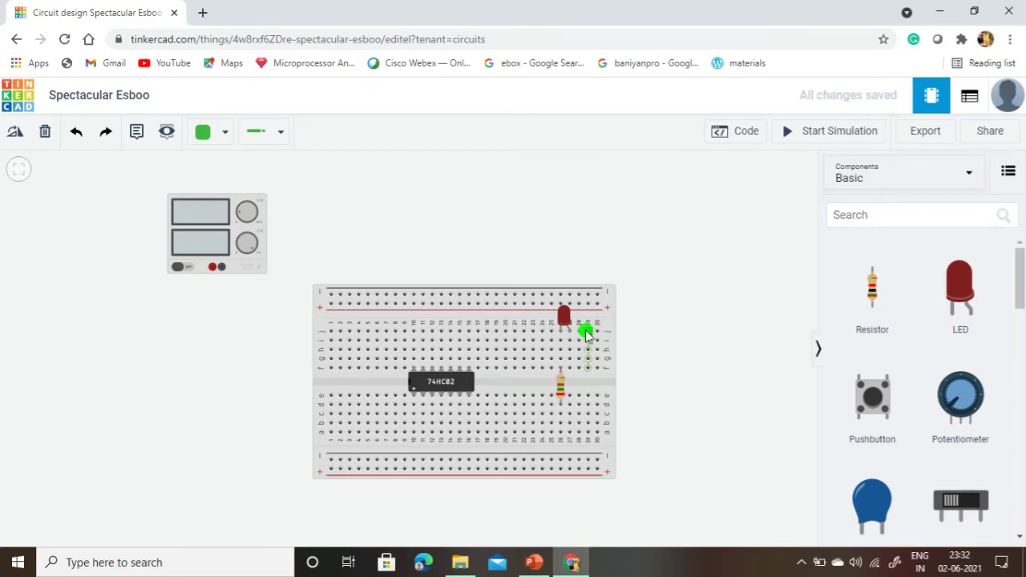
# - Search the components for switch and place a DIP Switch SPST x 4 on the breadboard's upper half at columns 19 to 22
pyautogui.click(942, 217)
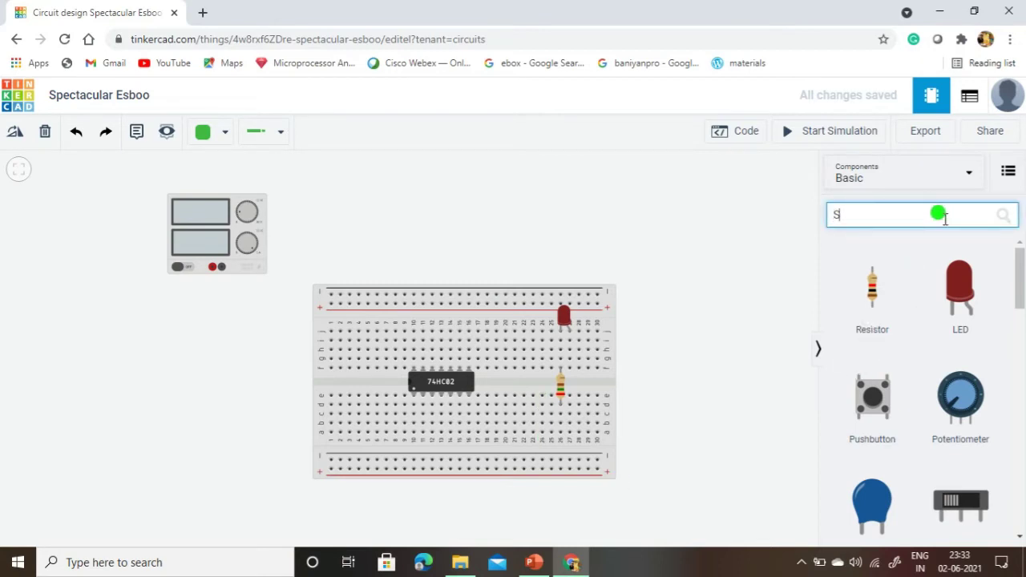
pyautogui.write('Swi')
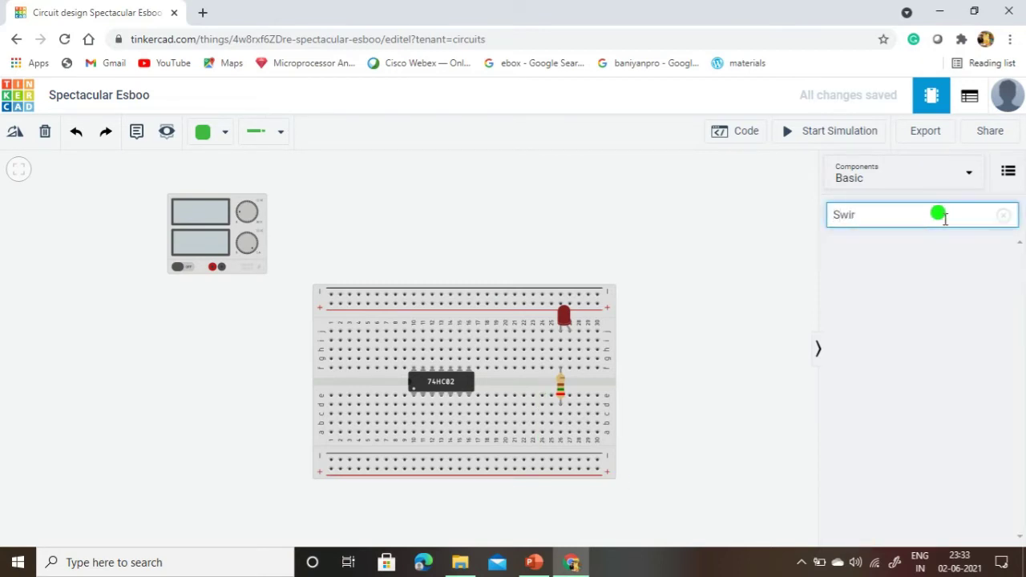
pyautogui.write('tch')
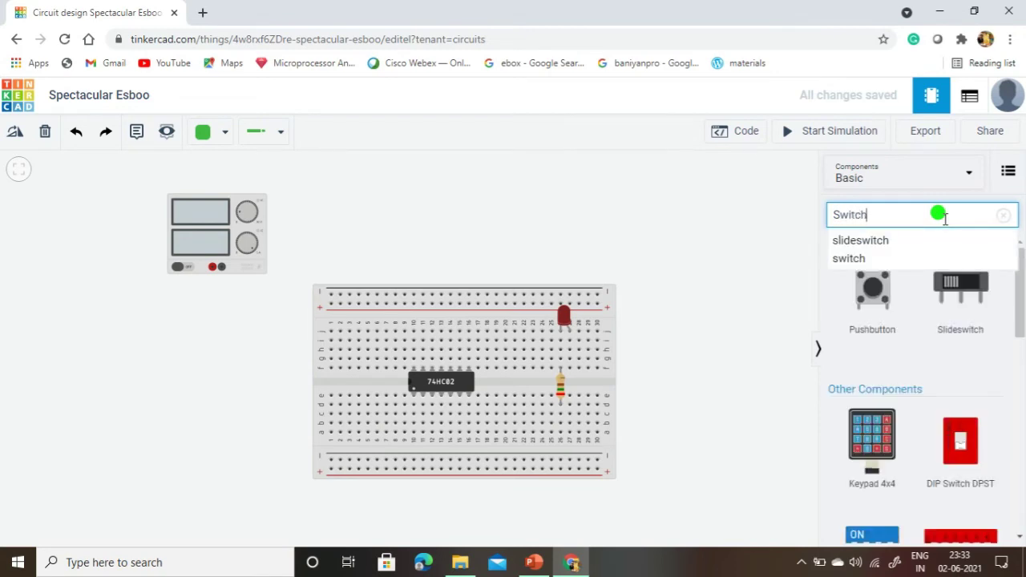
pyautogui.click(920, 258)
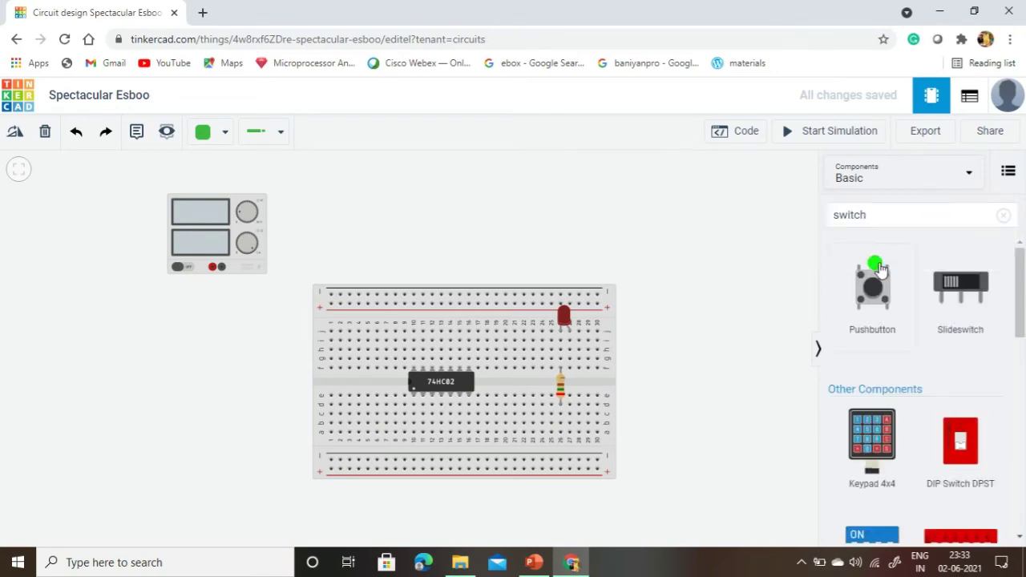
pyautogui.scroll(-3, 901, 353)
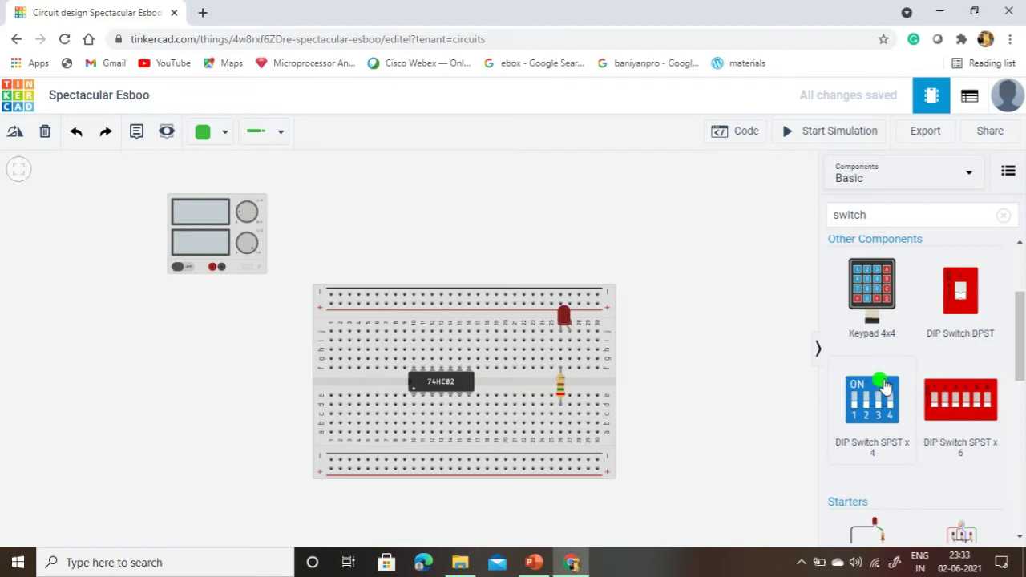
pyautogui.moveTo(884, 386); pyautogui.dragTo(507, 323)
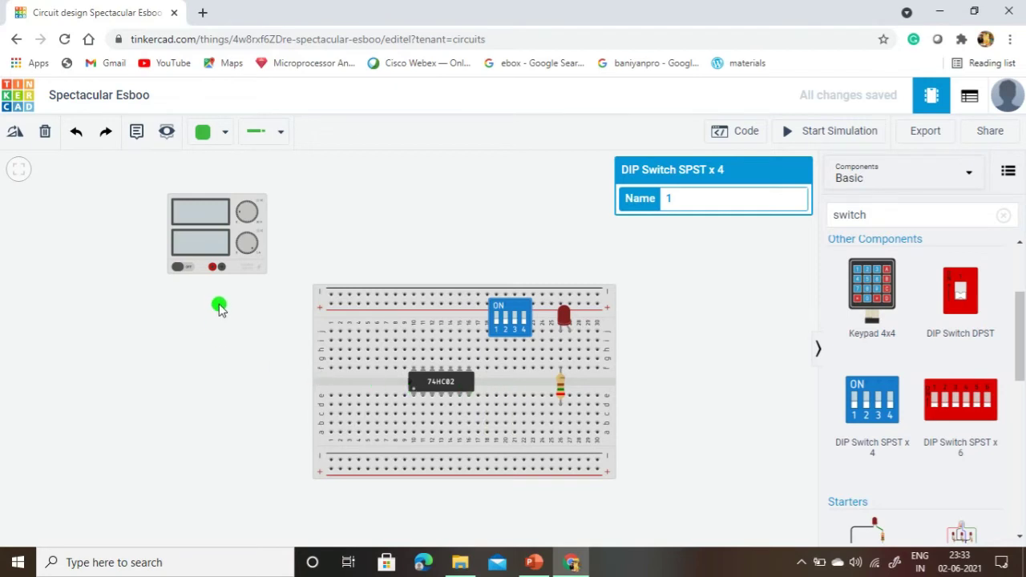
# - Set the wire color to black and wire the power supply's negative terminal to the breadboard's lower negative rail
pyautogui.click(228, 142)
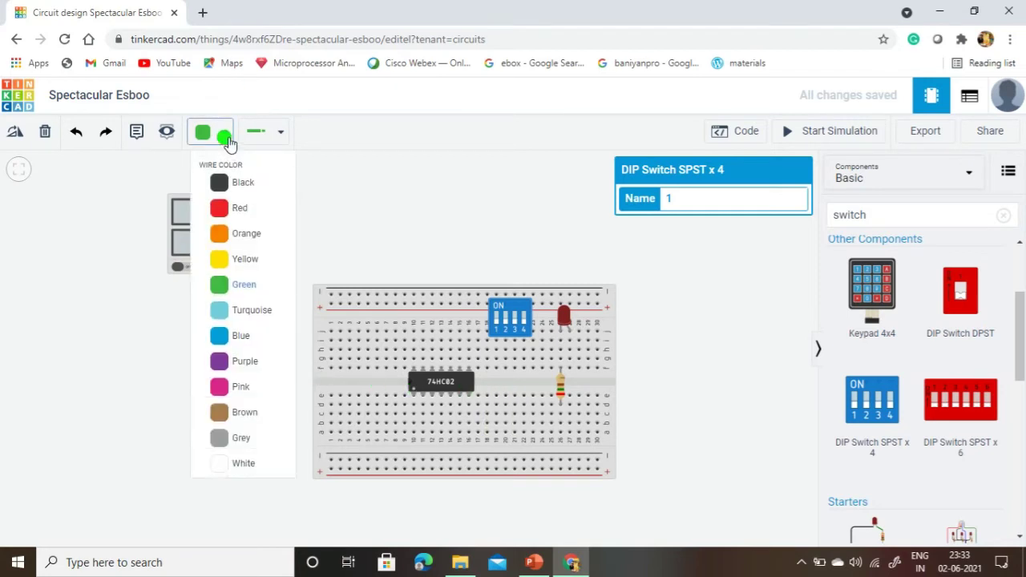
pyautogui.click(239, 182)
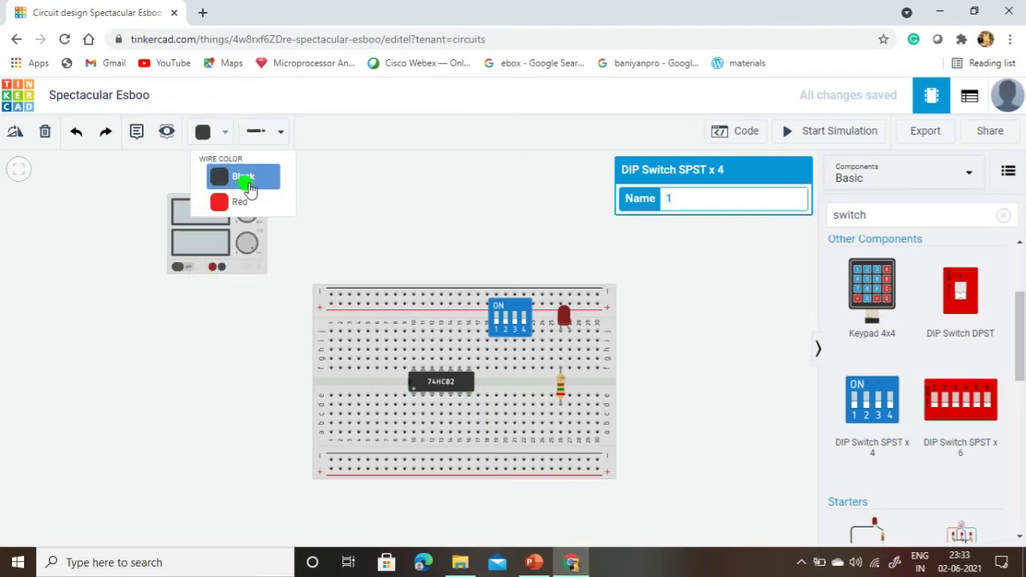
pyautogui.click(221, 267)
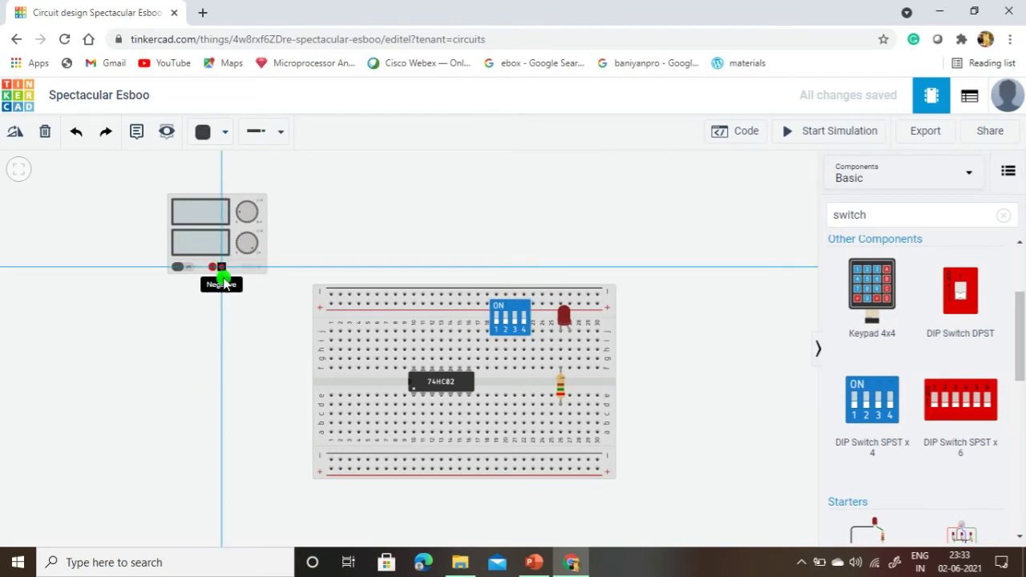
pyautogui.click(222, 463)
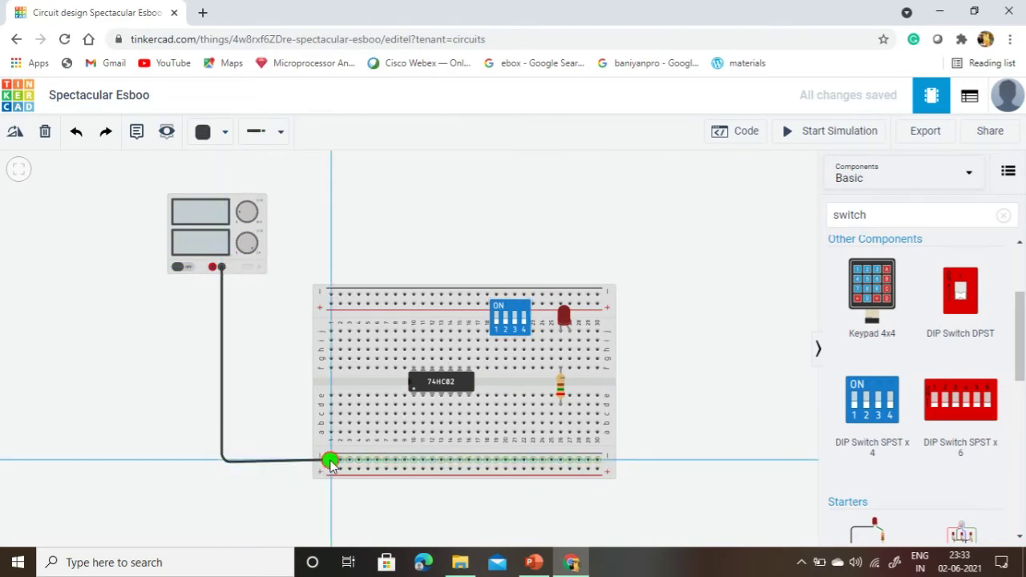
pyautogui.click(331, 462)
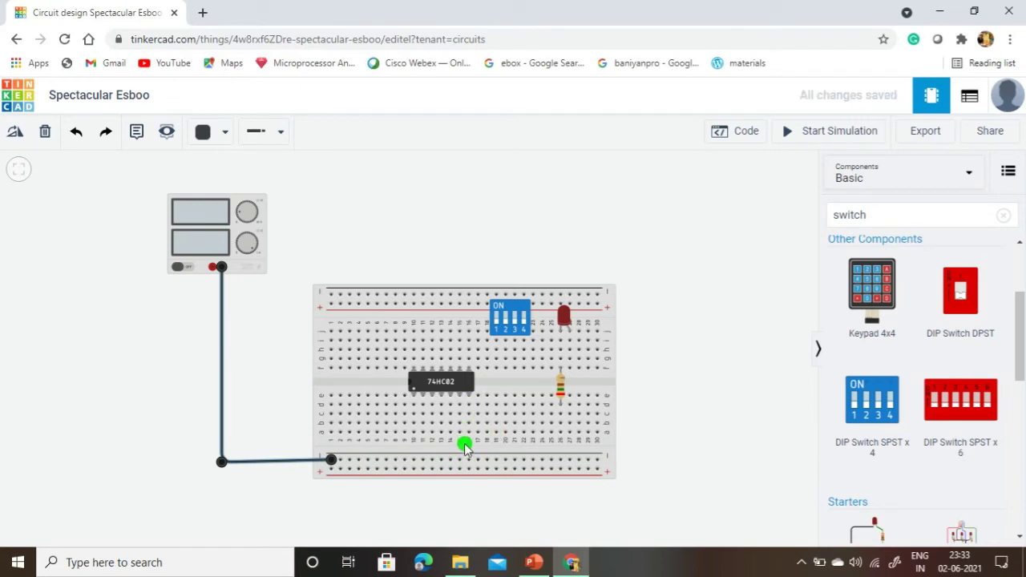
# - Connect the NOR chip's column 16 lower pin and the resistor's lower end in column 26 to the lower negative rail with black wires
pyautogui.click(469, 397)
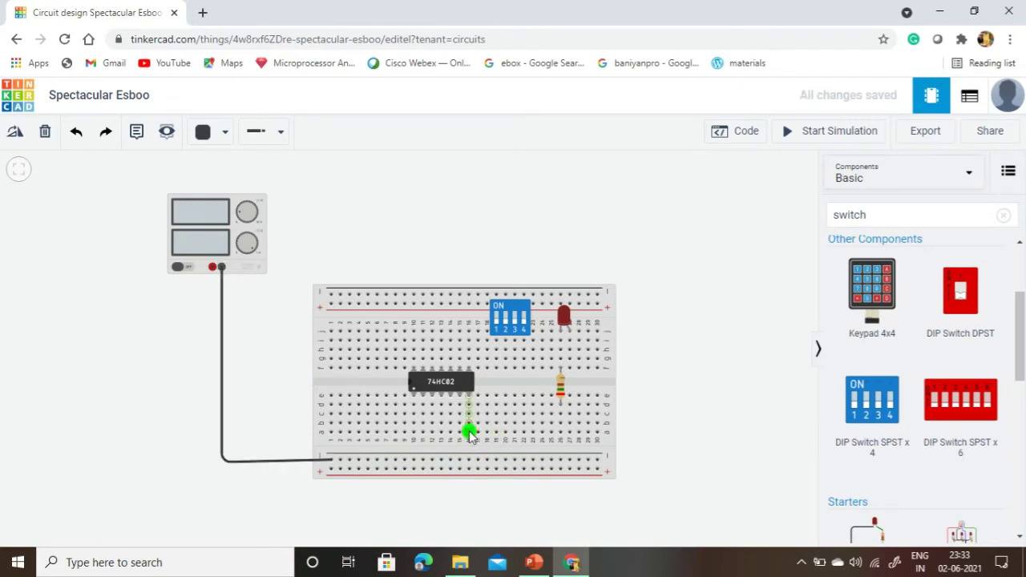
pyautogui.click(469, 457)
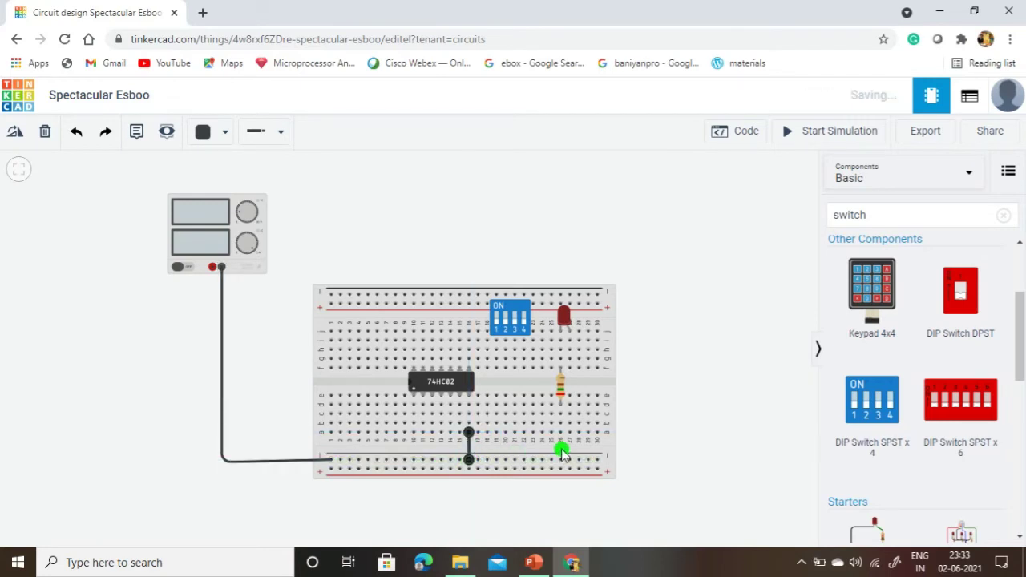
pyautogui.moveTo(559, 383); pyautogui.dragTo(559, 422)
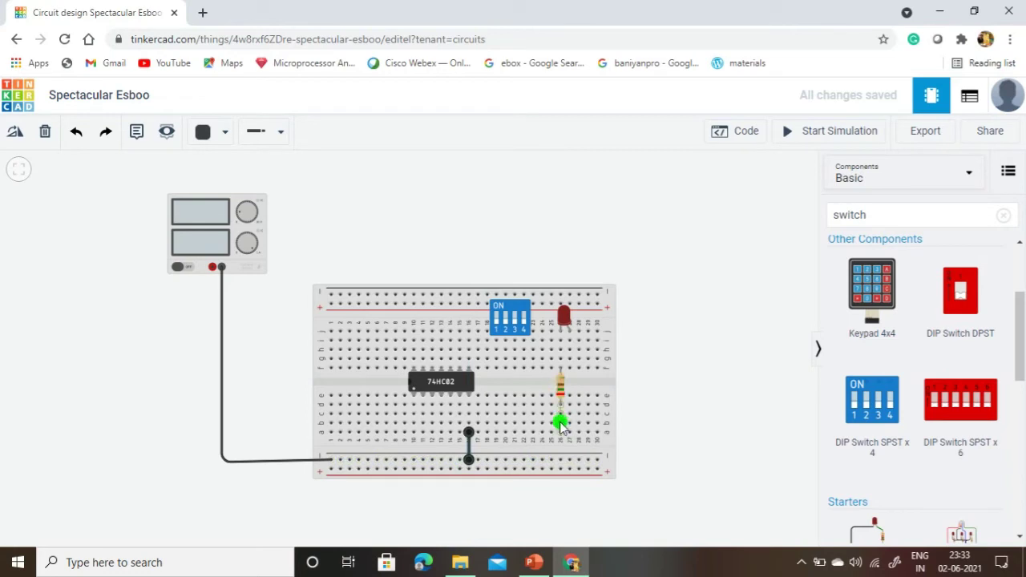
pyautogui.click(559, 433)
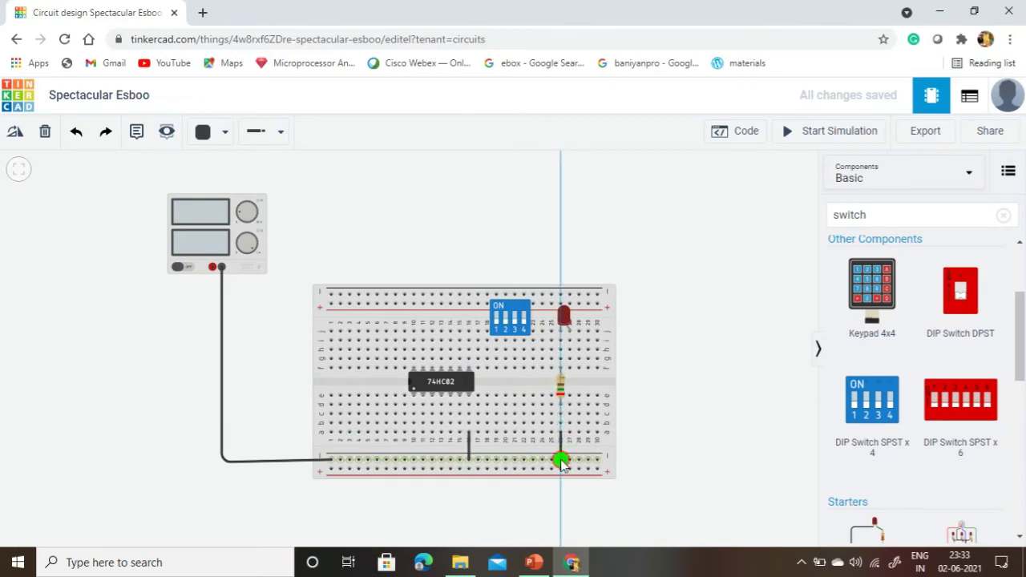
pyautogui.click(561, 459)
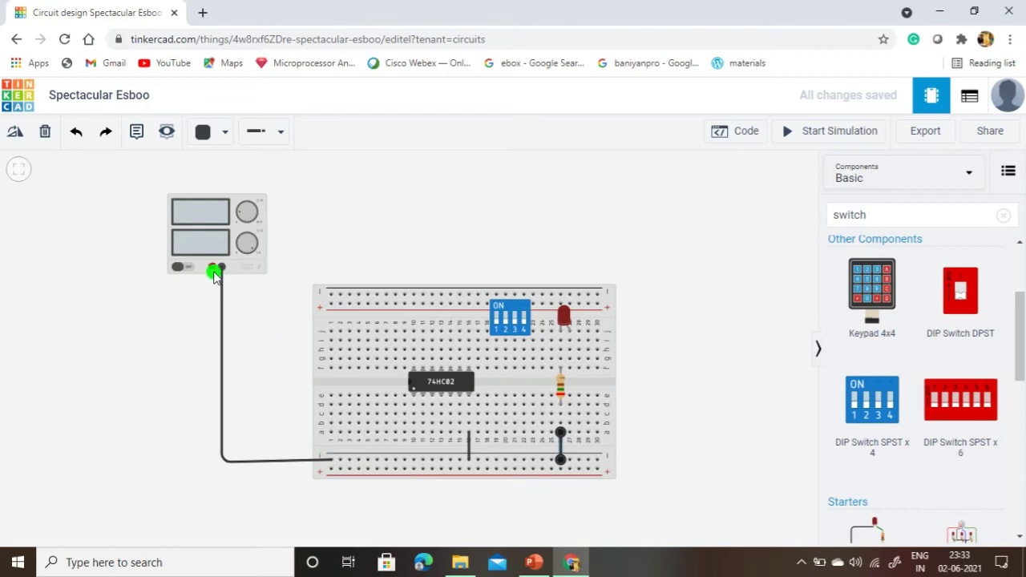
pyautogui.click(276, 134)
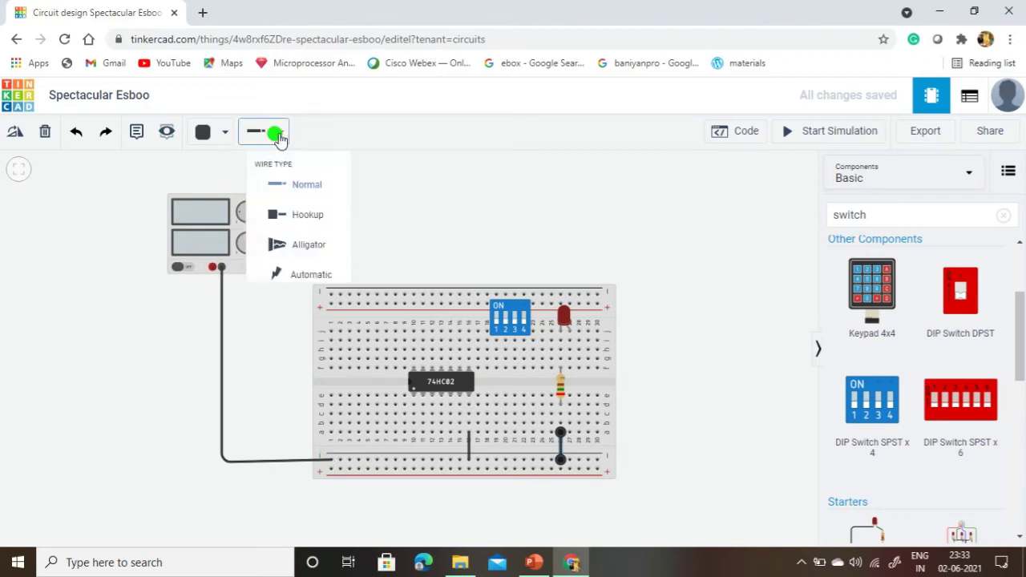
pyautogui.click(276, 134)
pyautogui.click(276, 134)
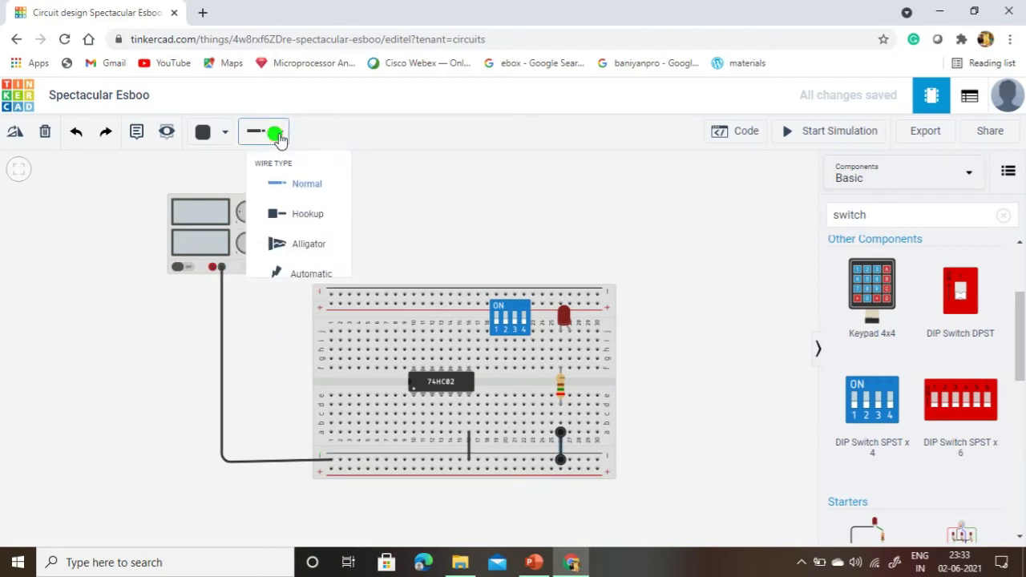
pyautogui.click(276, 134)
# - Change the wire color to red and wire the power supply's positive terminal to the breadboard's upper positive rail
pyautogui.click(227, 136)
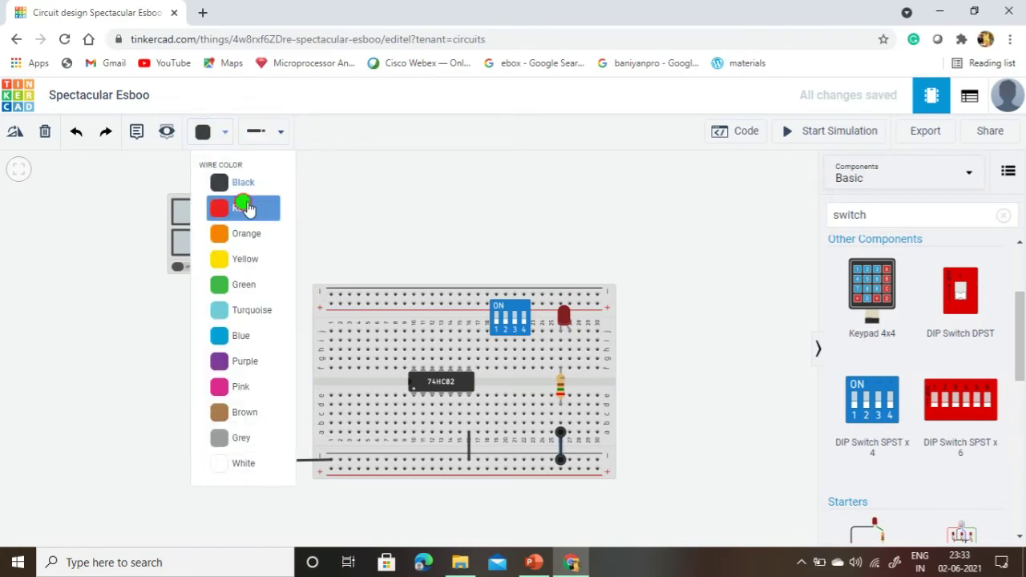
pyautogui.click(246, 206)
pyautogui.click(218, 271)
pyautogui.click(212, 271)
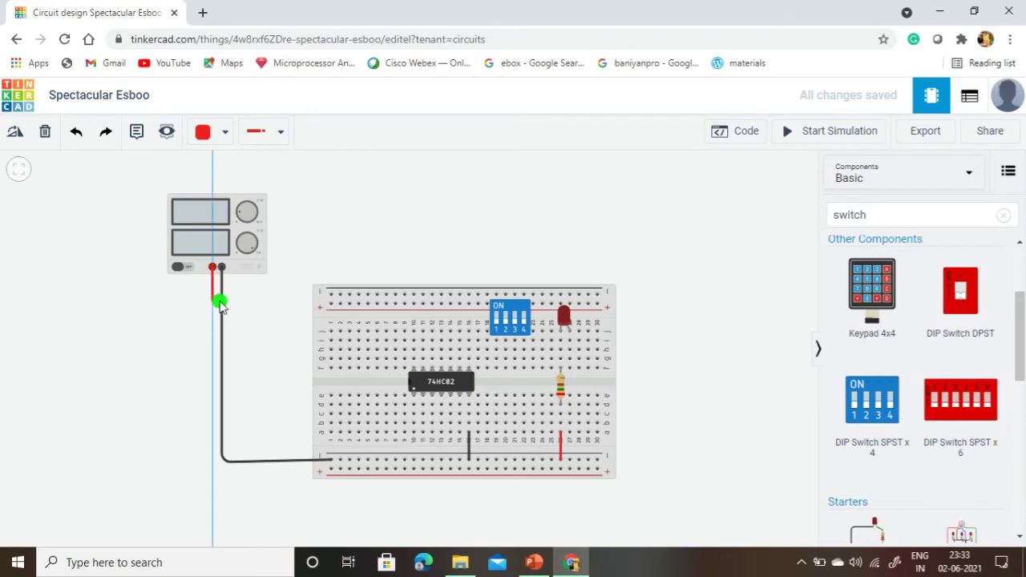
pyautogui.click(213, 300)
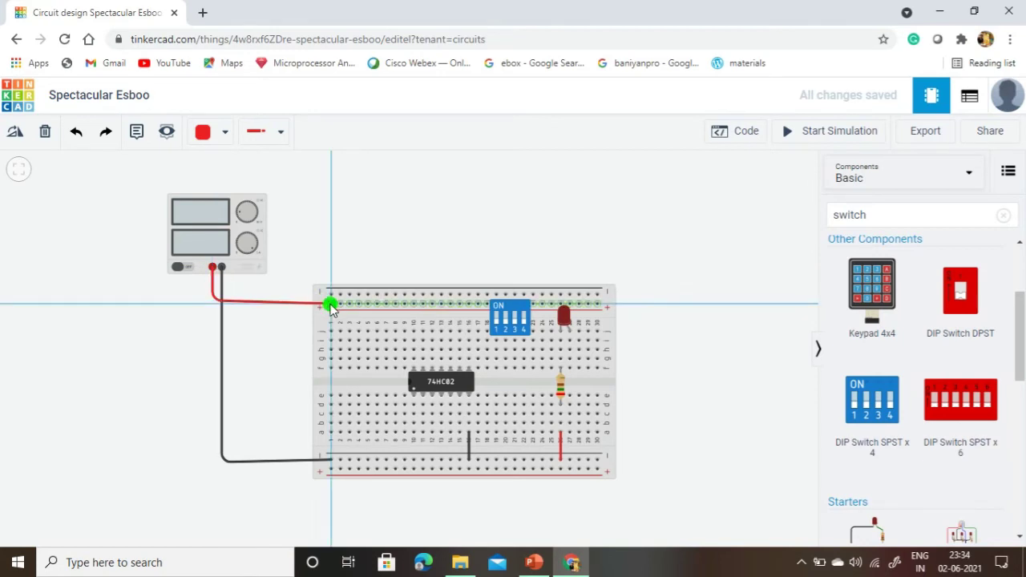
pyautogui.click(329, 305)
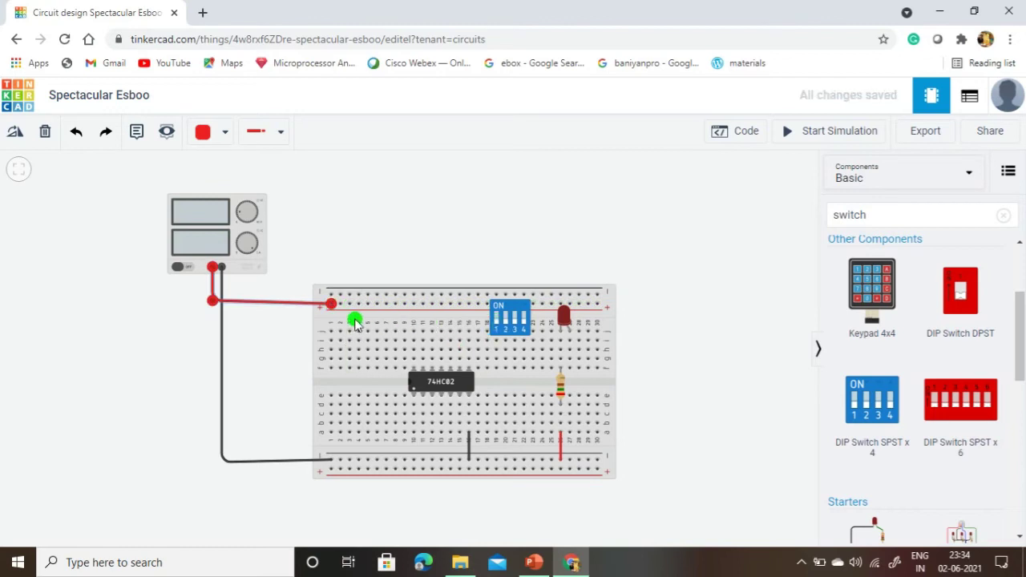
# - Wire the upper positive rail to the NOR chip's supply pin in column 10 on the breadboard's upper half with red
pyautogui.click(412, 306)
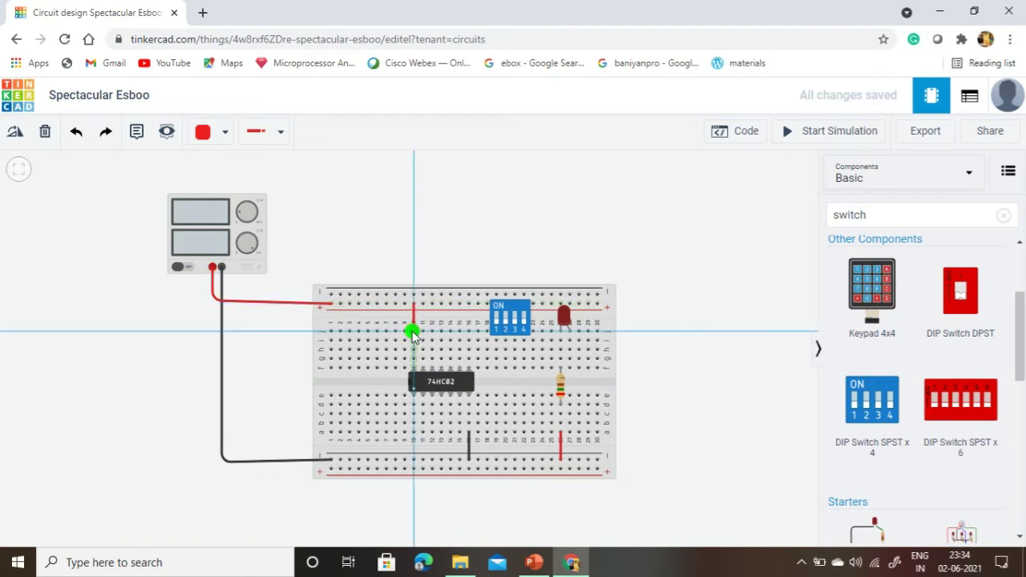
pyautogui.click(413, 348)
pyautogui.moveTo(413, 349)
pyautogui.mouseDown()
pyautogui.moveTo(410, 359)
pyautogui.moveTo(409, 302)
pyautogui.moveTo(413, 331)
pyautogui.mouseUp()
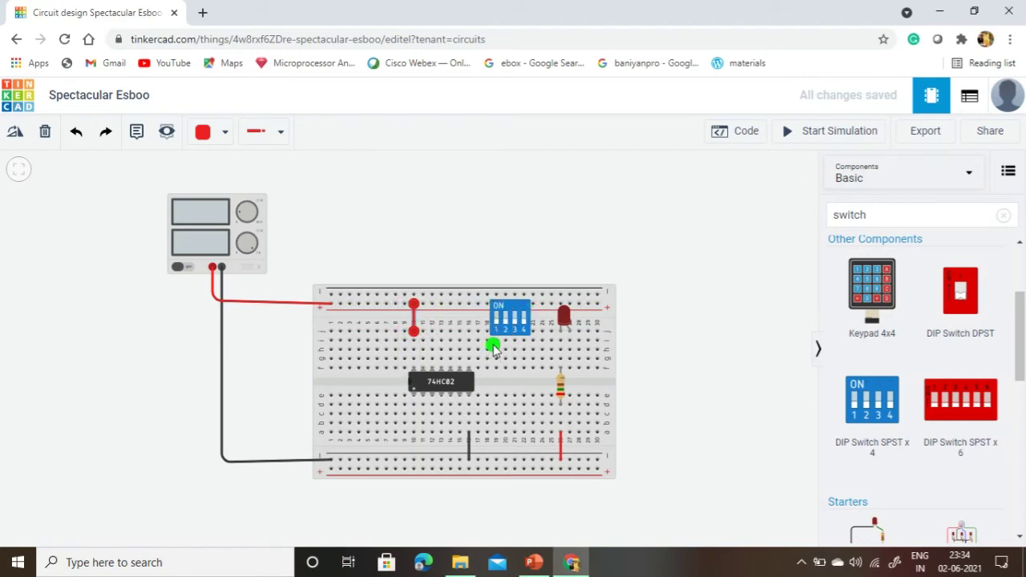
pyautogui.click(413, 424)
pyautogui.click(496, 349)
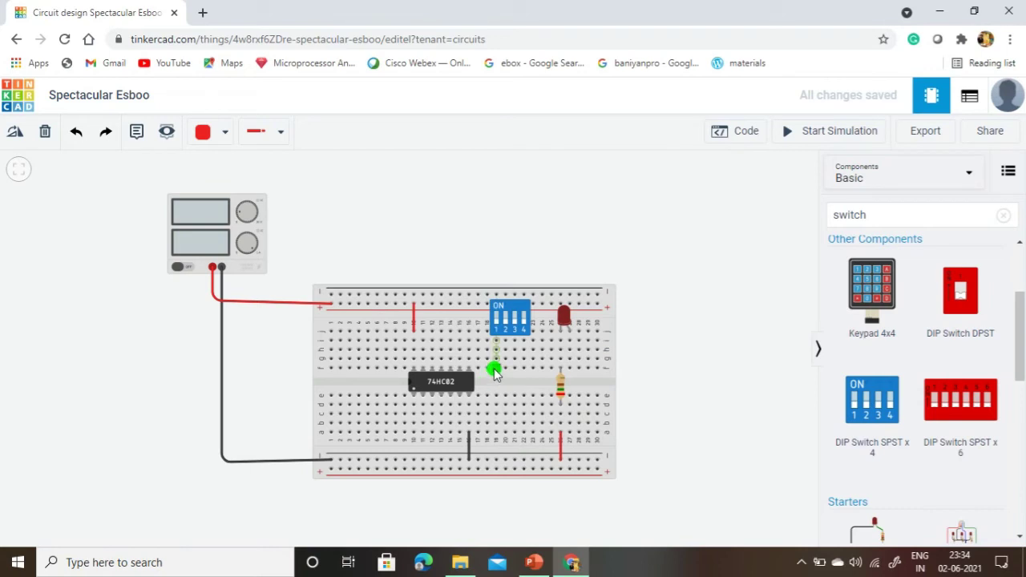
# - Using green wire, bridge column 19 from row f to row d and link it to column 11 along row c
pyautogui.click(210, 133)
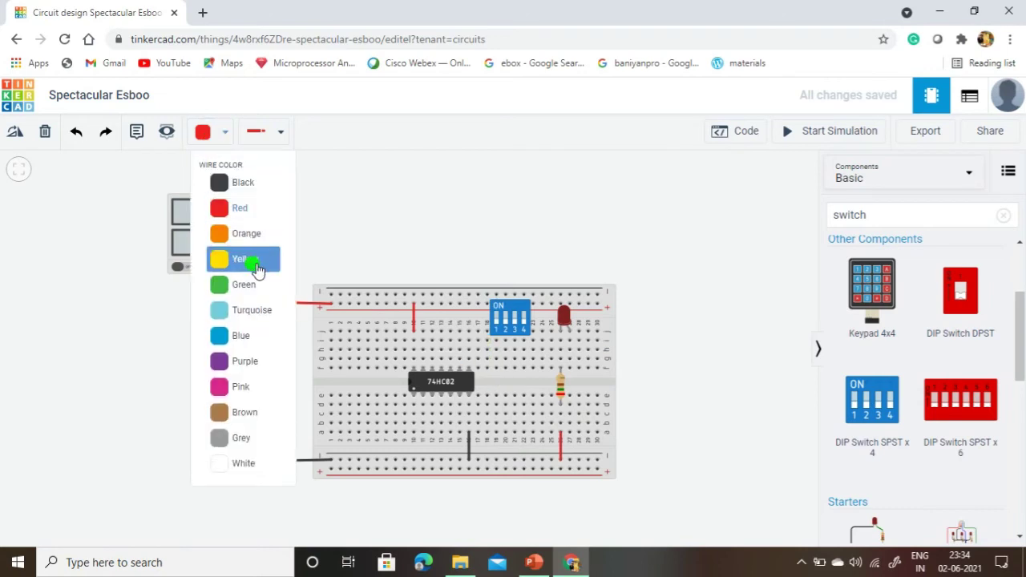
pyautogui.click(242, 284)
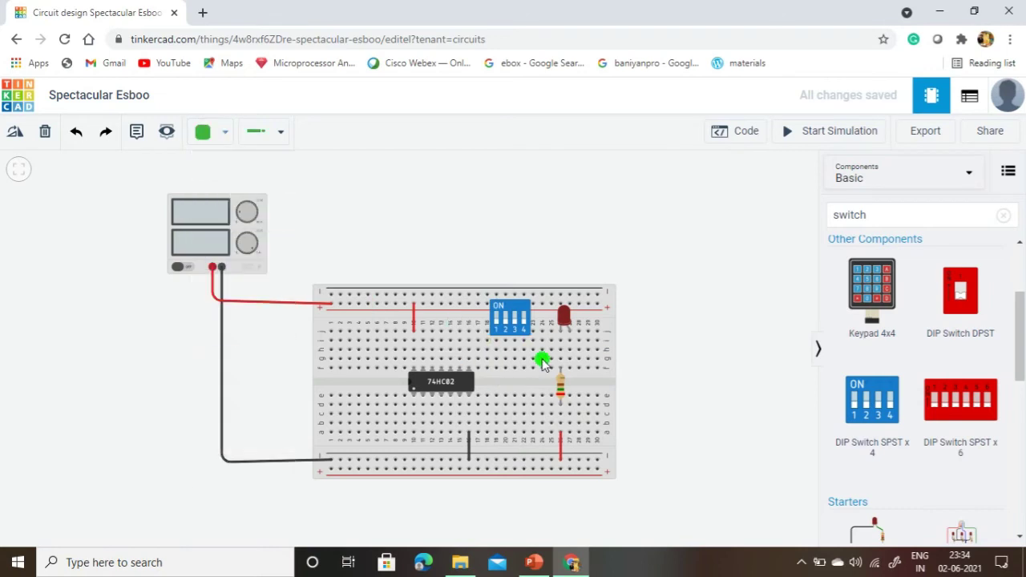
pyautogui.click(493, 370)
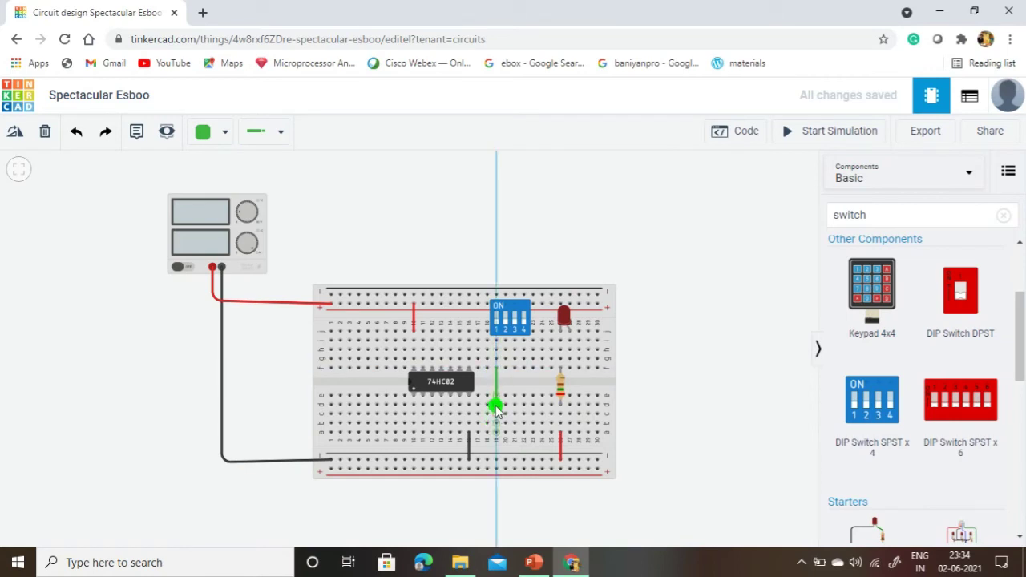
pyautogui.click(495, 406)
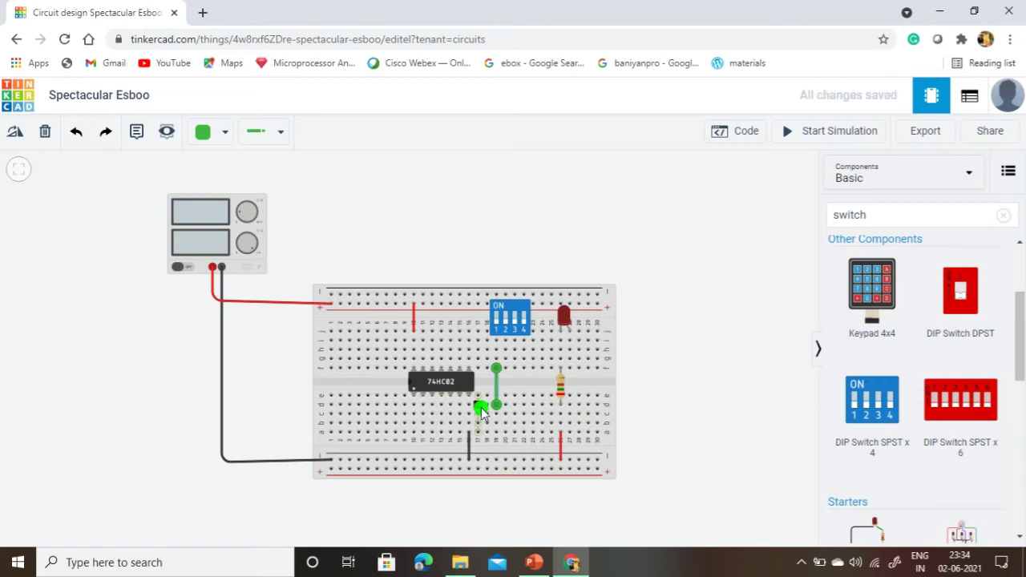
pyautogui.moveTo(496, 405); pyautogui.dragTo(422, 415)
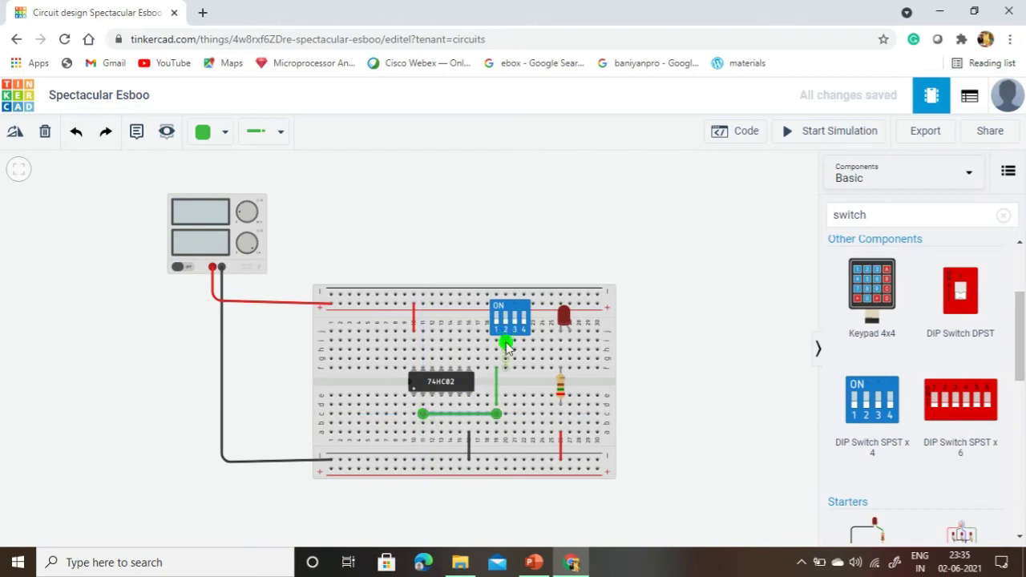
# - Bridge column 20 across the central gap with green wire and link it to column 12 along row b
pyautogui.moveTo(505, 368); pyautogui.dragTo(431, 420)
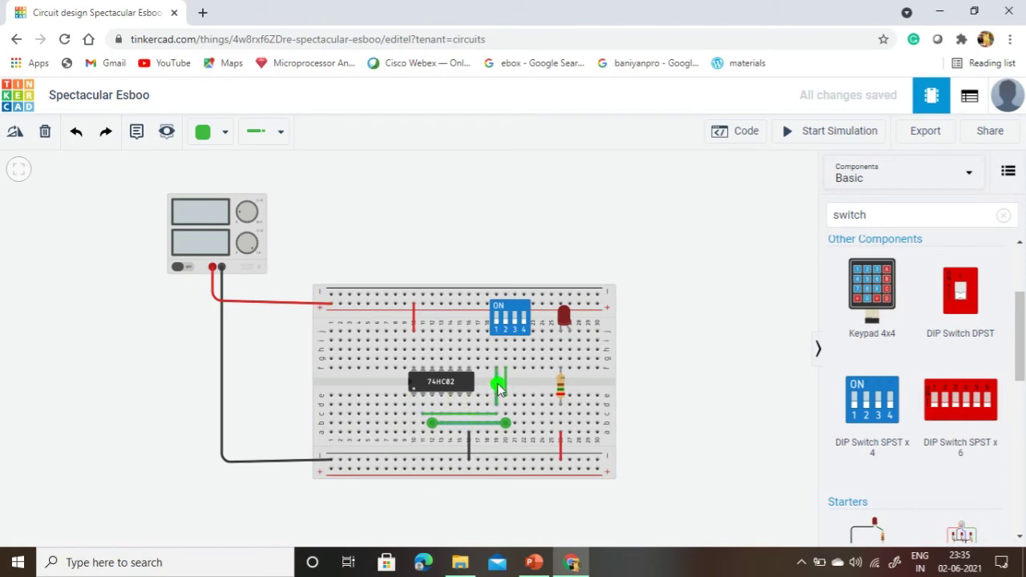
pyautogui.click(223, 133)
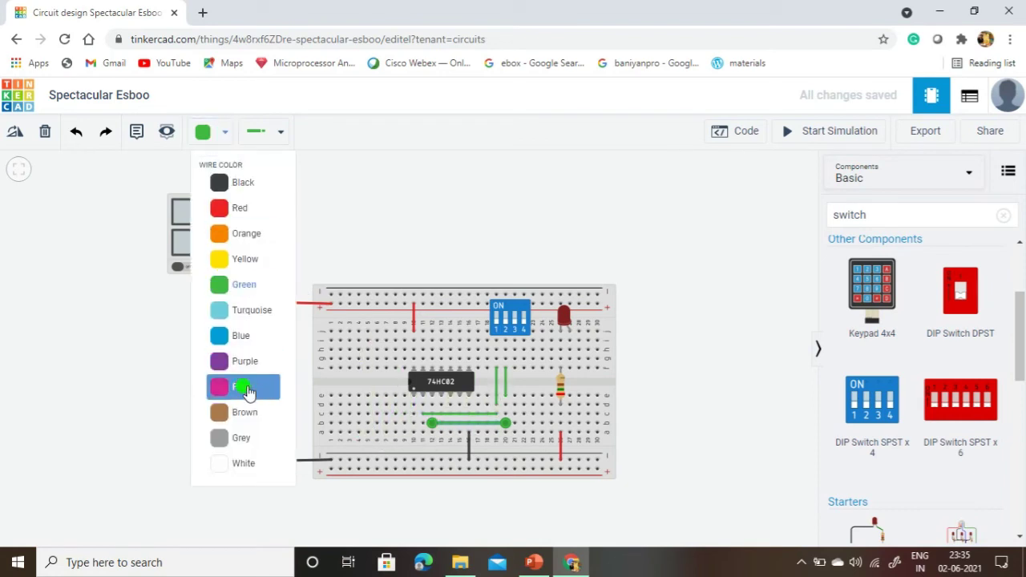
pyautogui.click(247, 390)
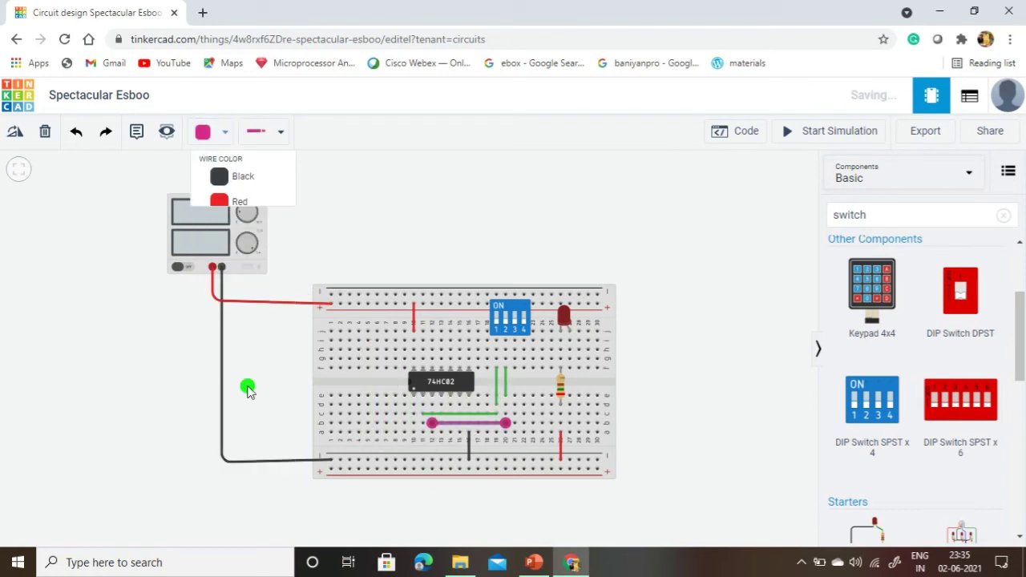
pyautogui.click(223, 133)
pyautogui.click(245, 282)
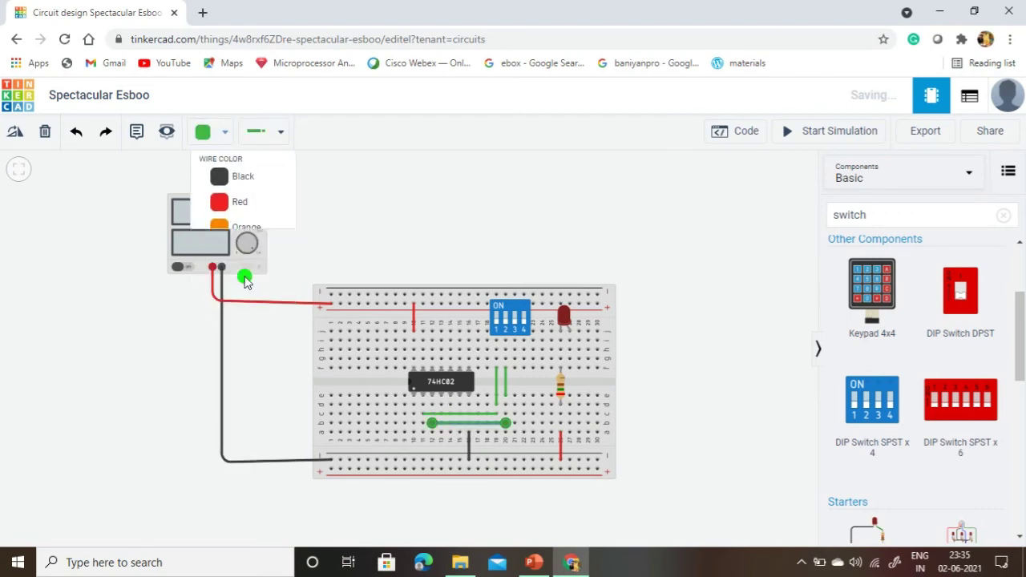
pyautogui.click(284, 402)
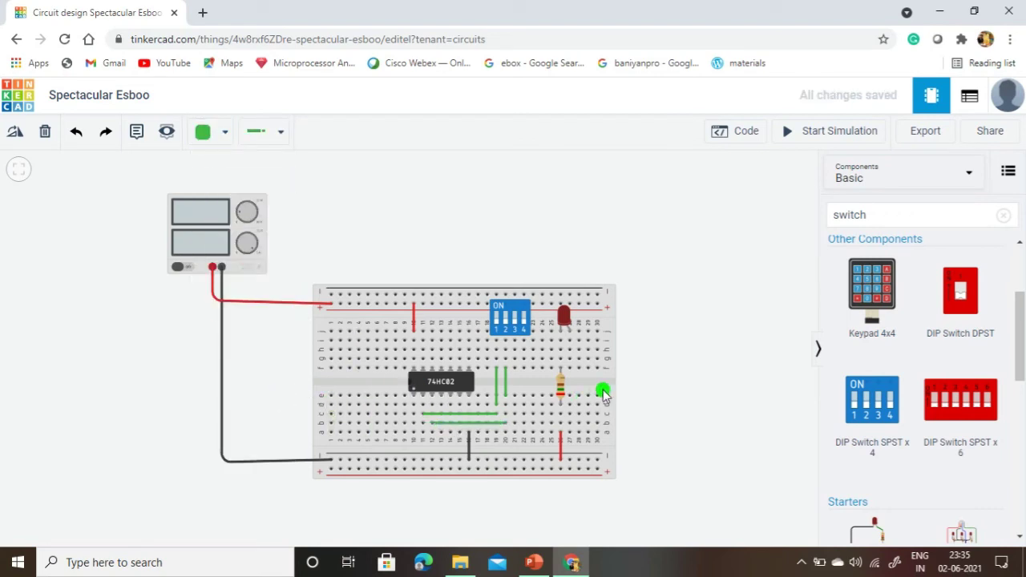
# - Run a pink wire from the LED's column 27 leg to column 4 along row i
pyautogui.click(572, 339)
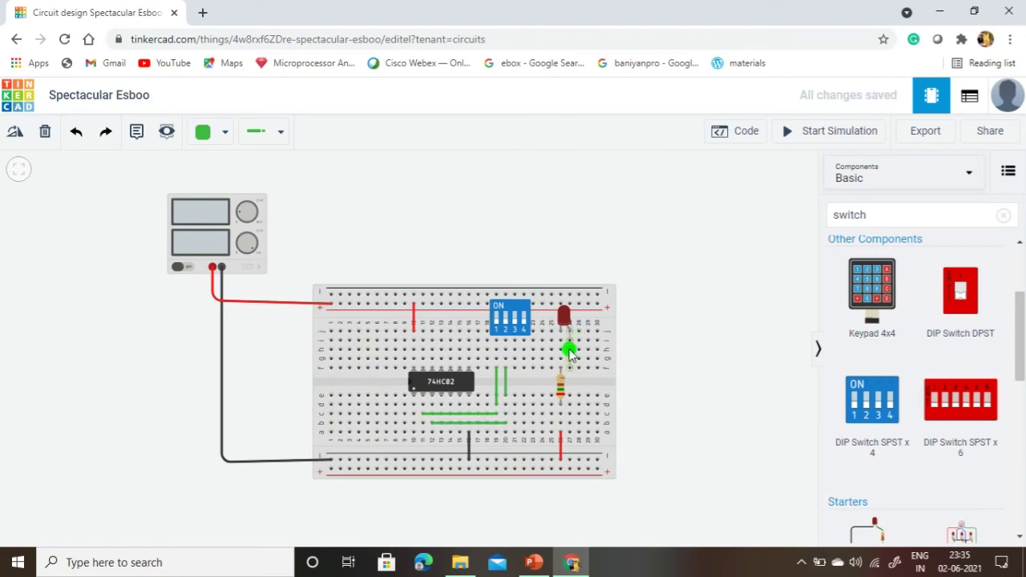
pyautogui.click(210, 133)
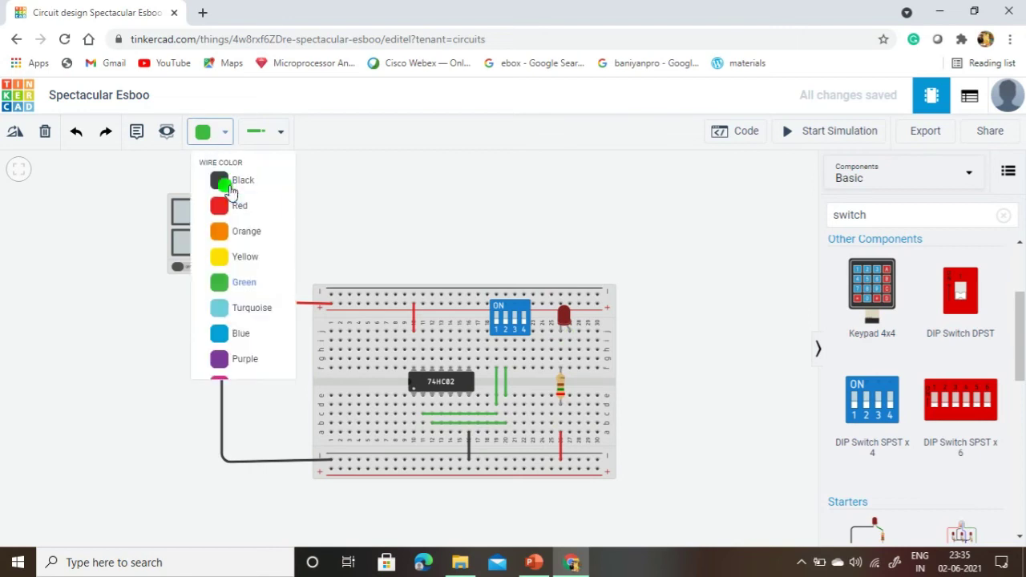
pyautogui.click(241, 386)
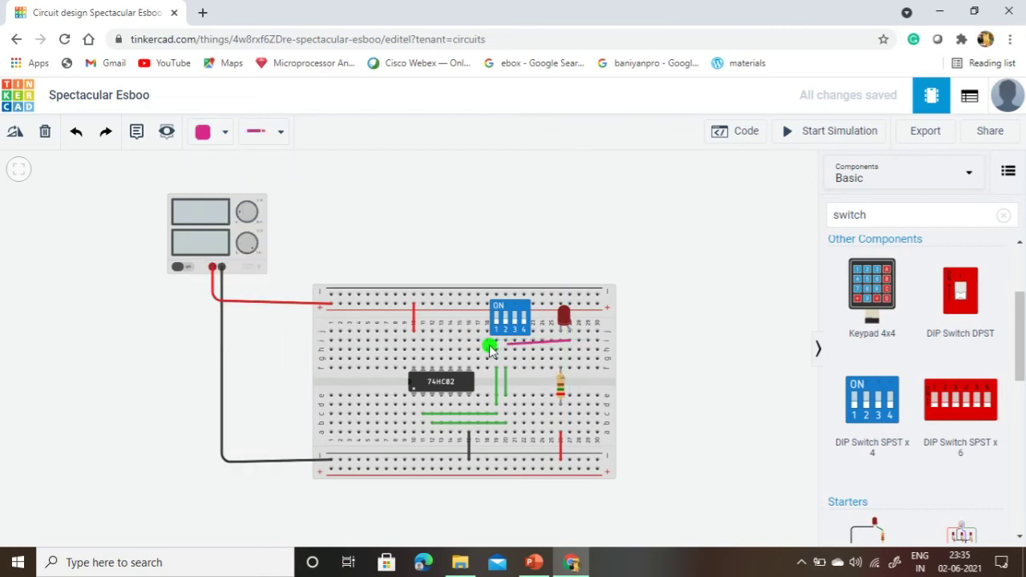
pyautogui.click(358, 342)
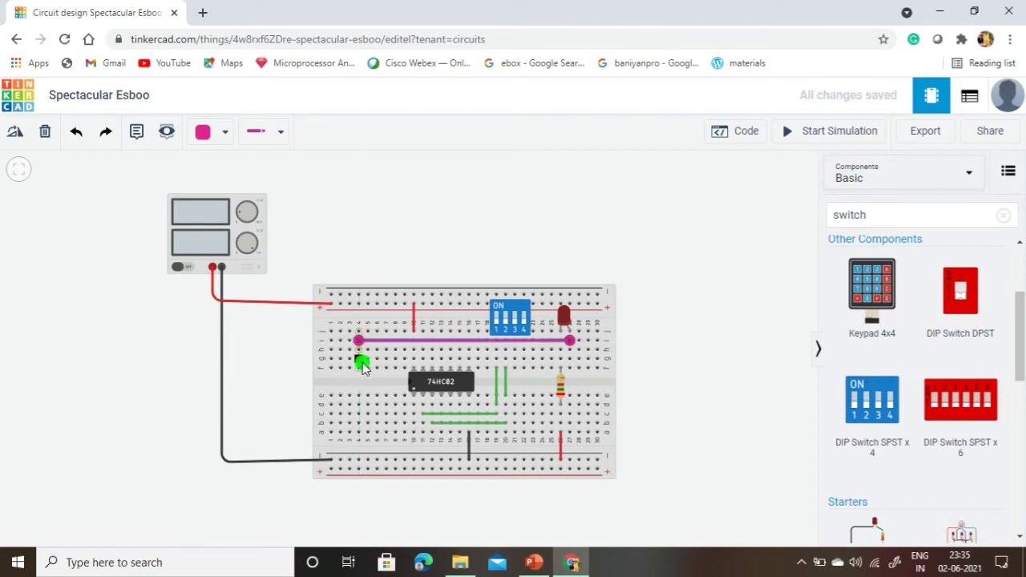
# - Bridge column 4 from row f to row e with pink wire and link it to the NOR chip's column 10 output along row d
pyautogui.click(359, 373)
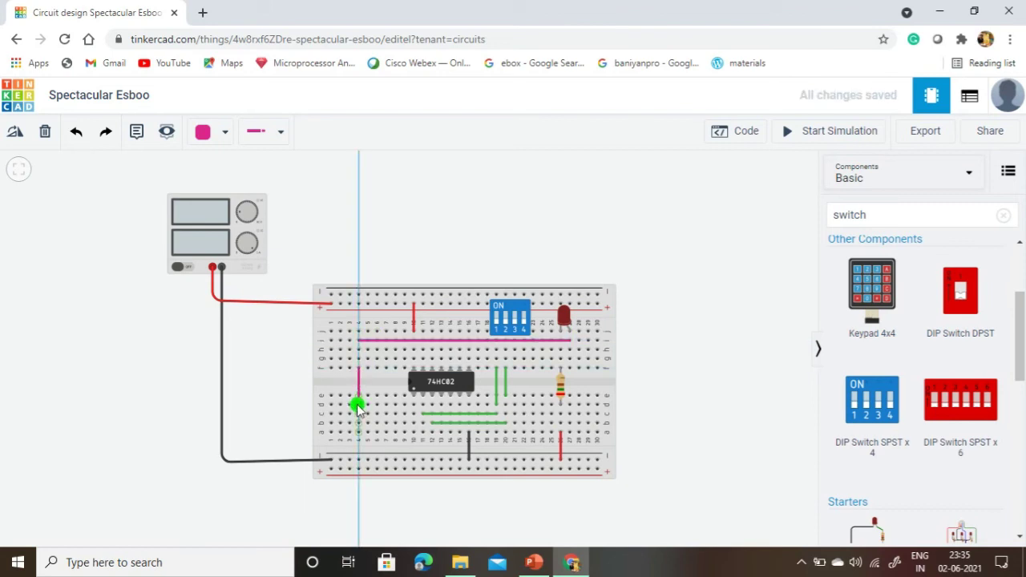
pyautogui.click(359, 397)
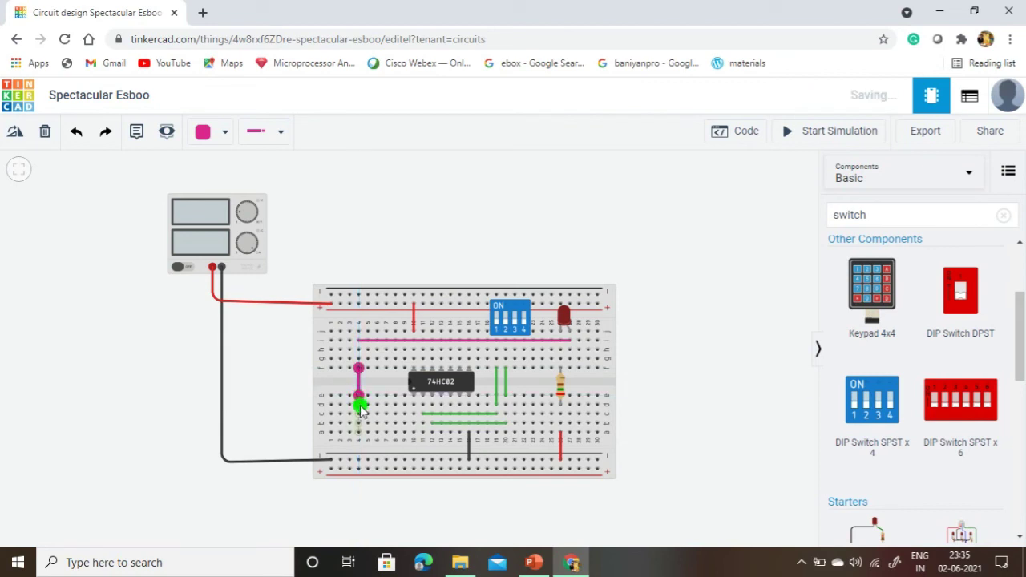
pyautogui.click(359, 404)
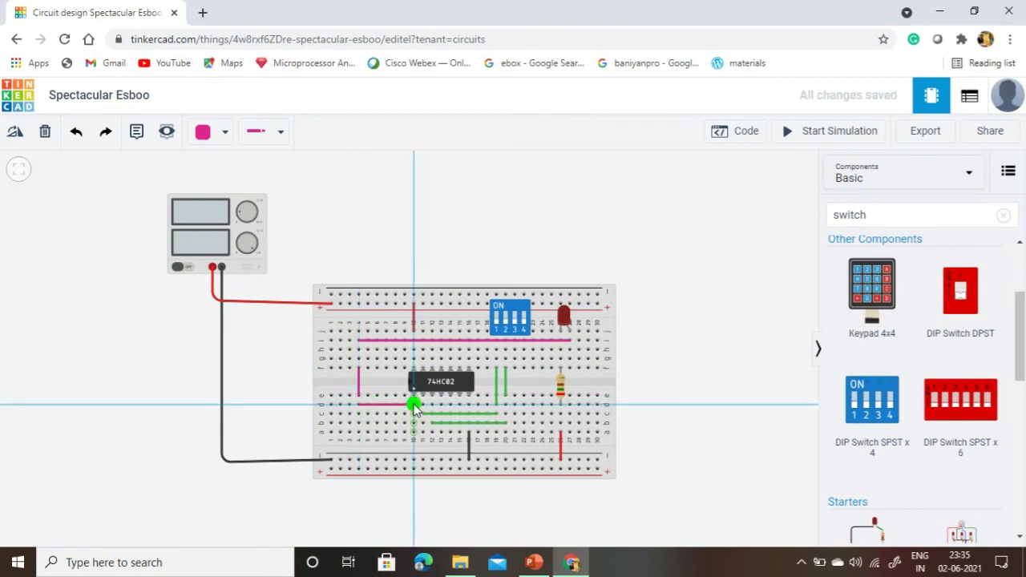
pyautogui.click(414, 405)
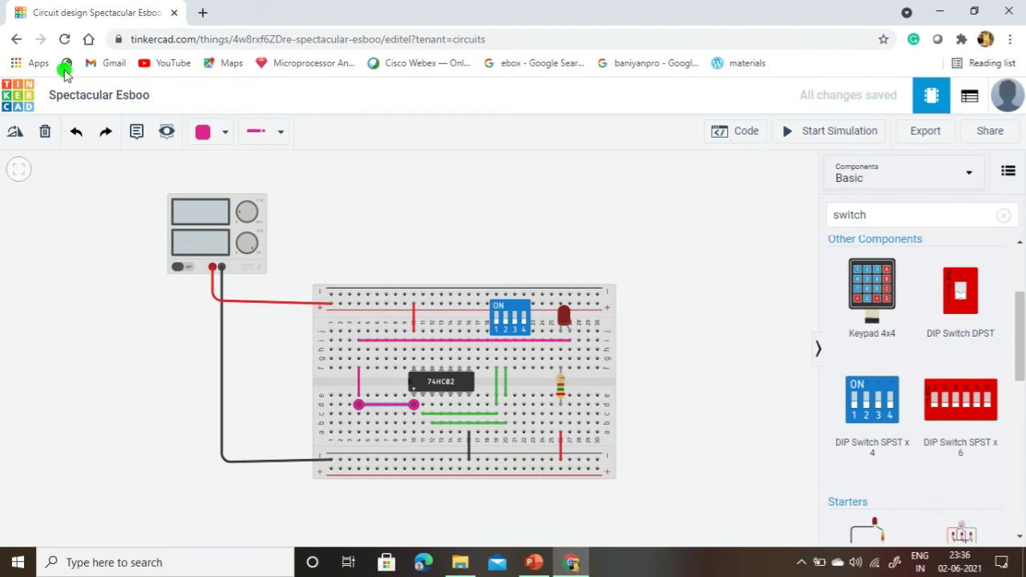
# - Rename the circuit design as NOR Gate
pyautogui.click(90, 90)
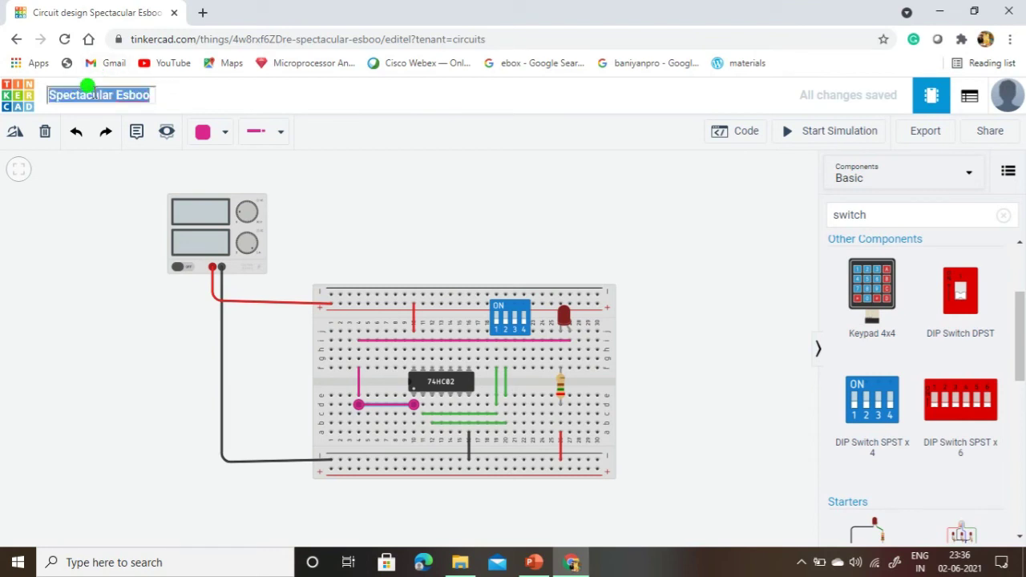
pyautogui.write('NOR')
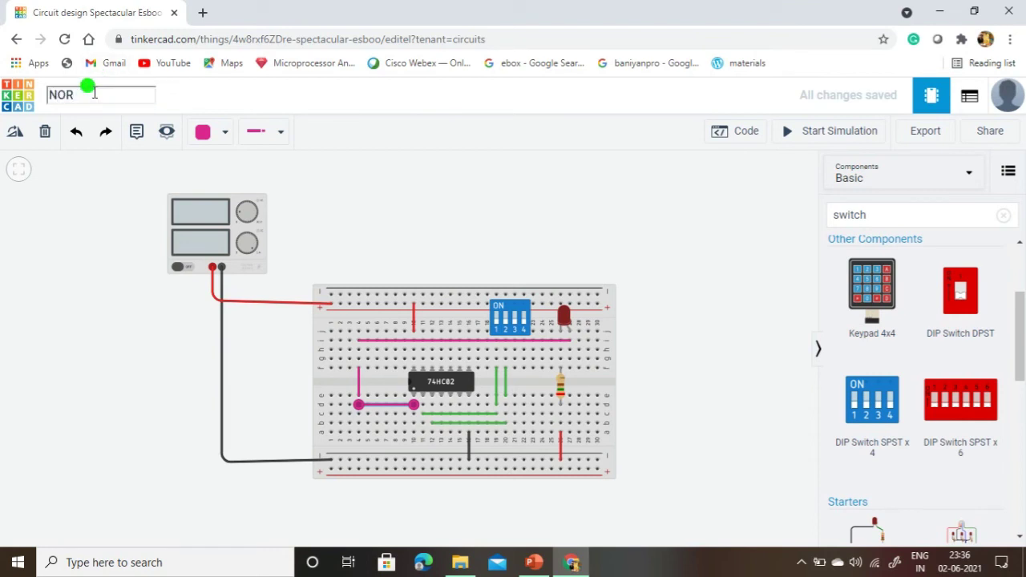
pyautogui.write(' Gate')
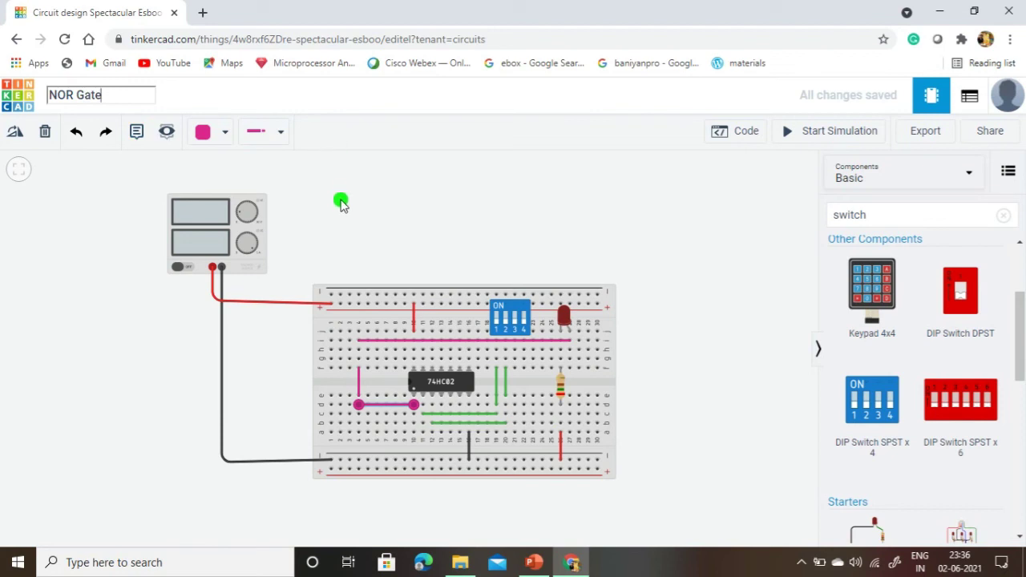
pyautogui.click(341, 200)
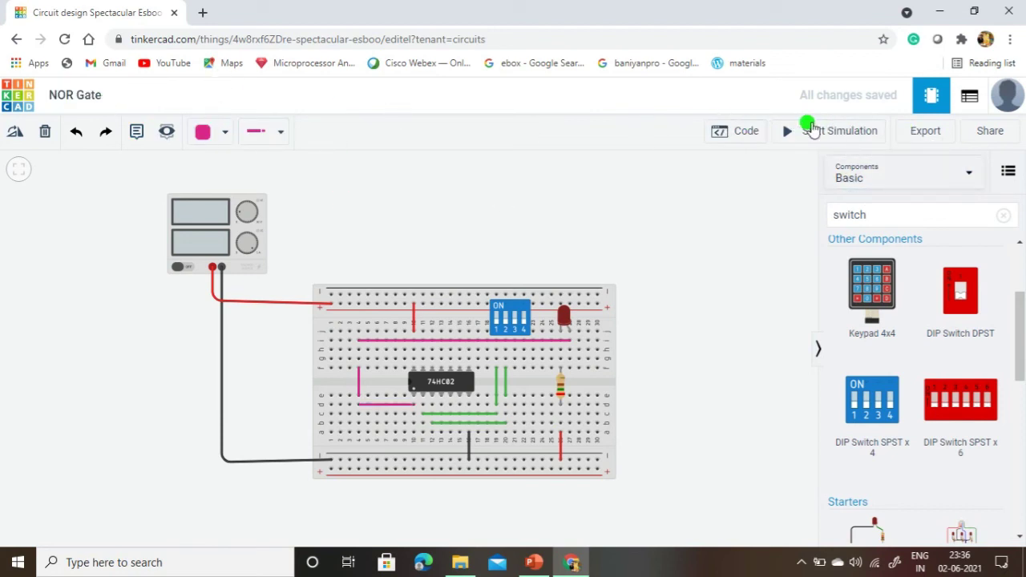
# - Start the simulation and toggle DIP switch 2 on and off repeatedly to test its effect on the LED
pyautogui.click(811, 131)
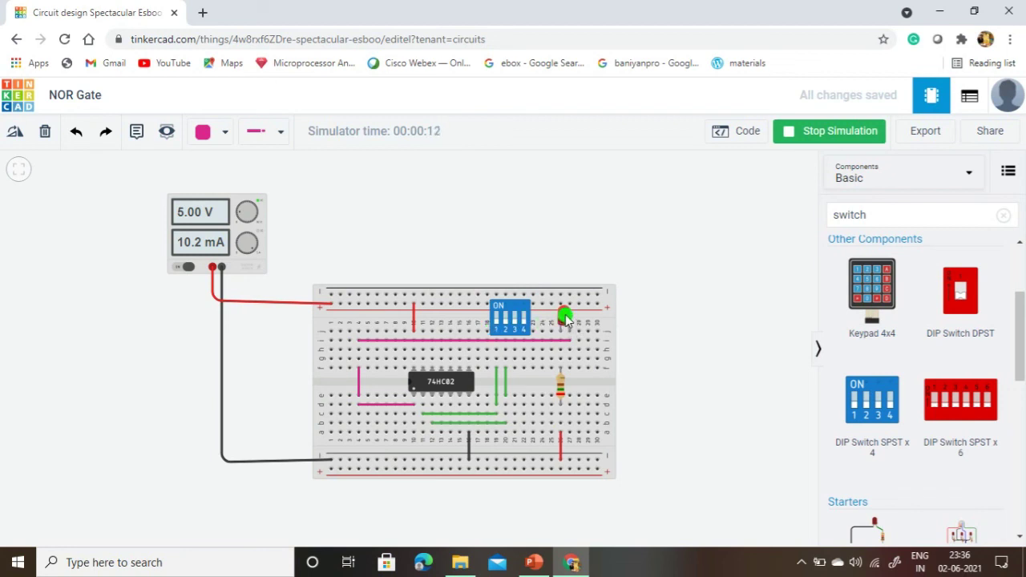
pyautogui.click(507, 321)
pyautogui.click(506, 321)
pyautogui.click(507, 320)
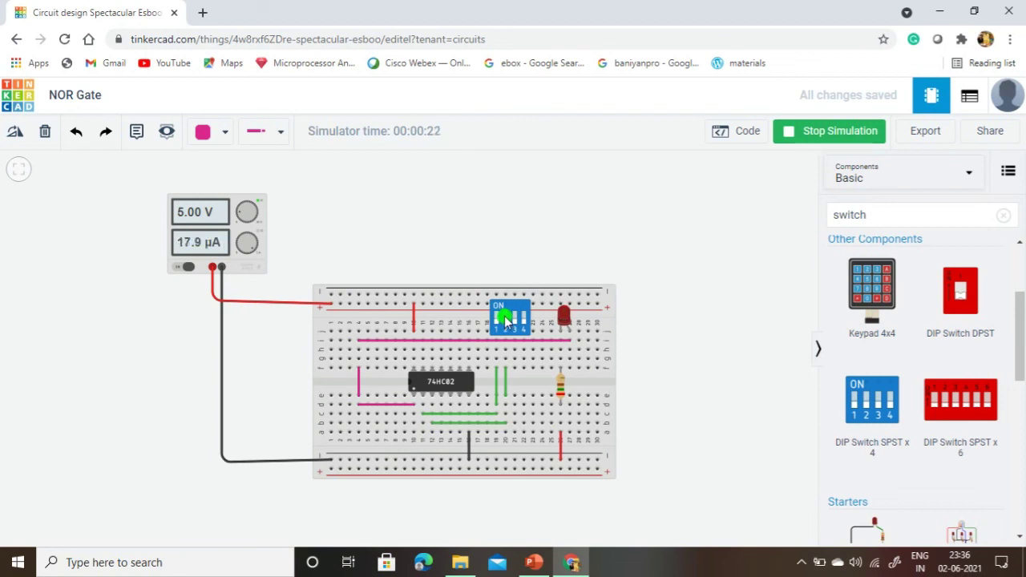
pyautogui.click(506, 320)
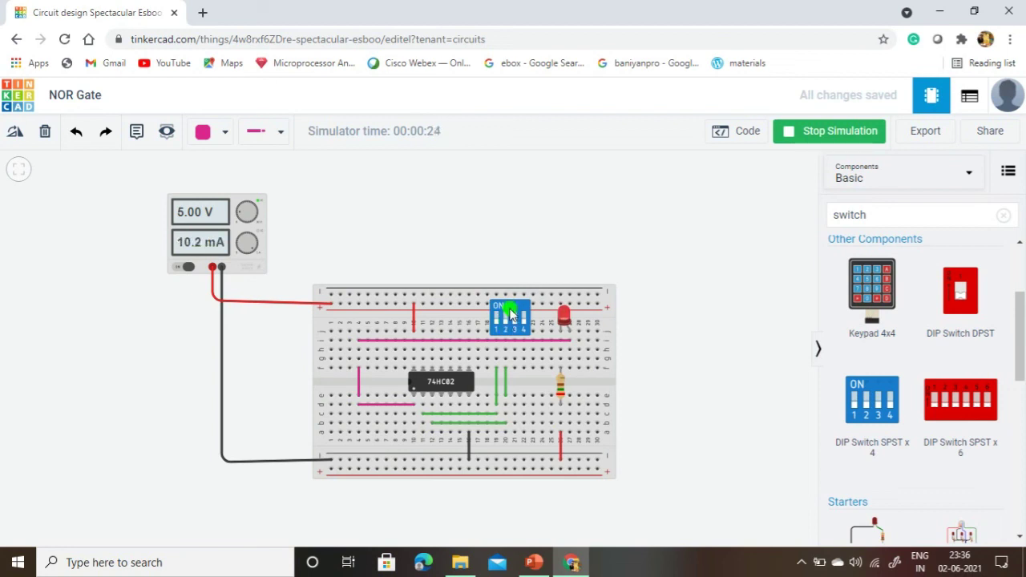
pyautogui.click(507, 319)
pyautogui.click(507, 321)
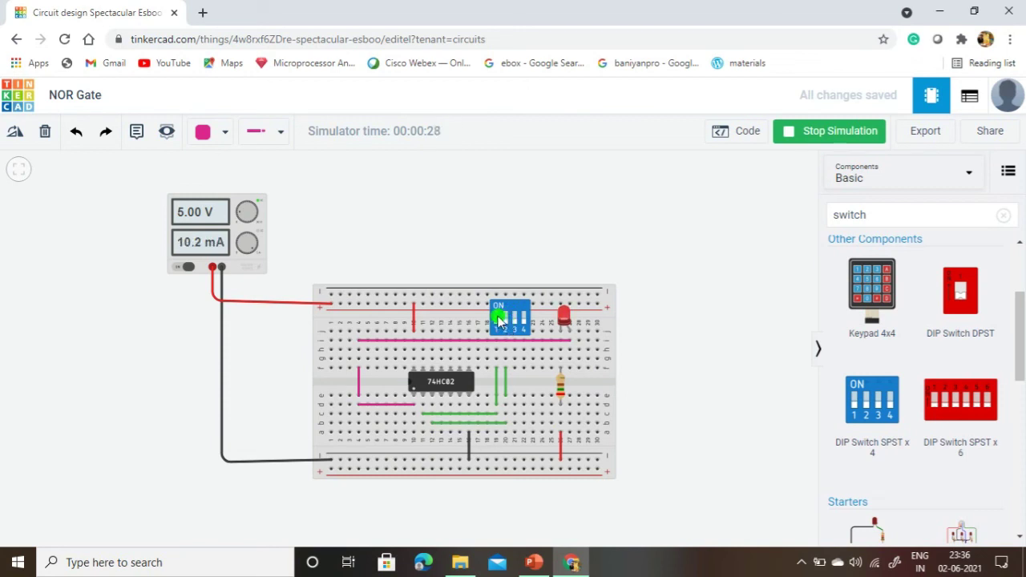
# - Test DIP switch 1 alone and together with switch 2, and return both switches to off
pyautogui.click(499, 320)
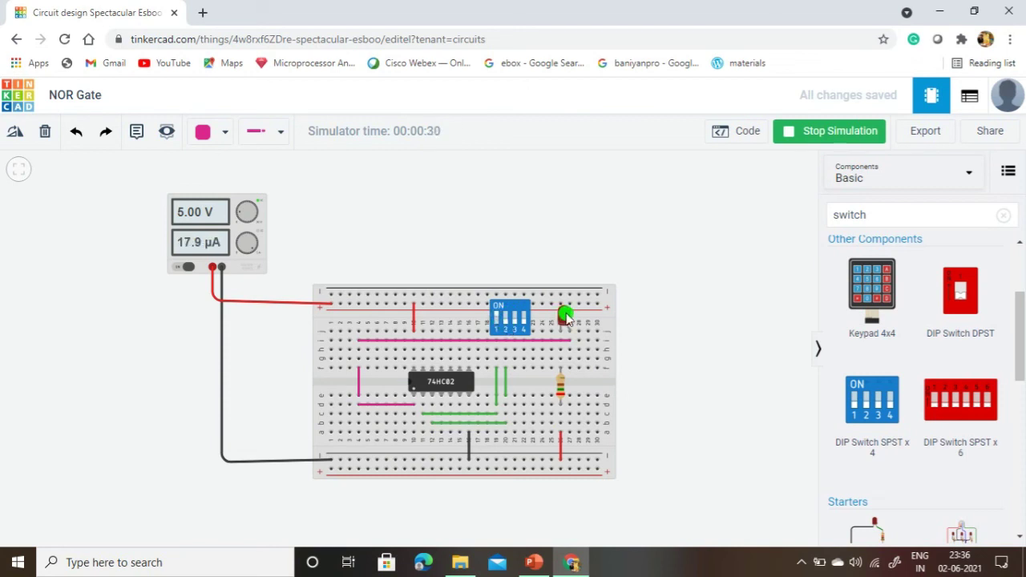
pyautogui.click(498, 319)
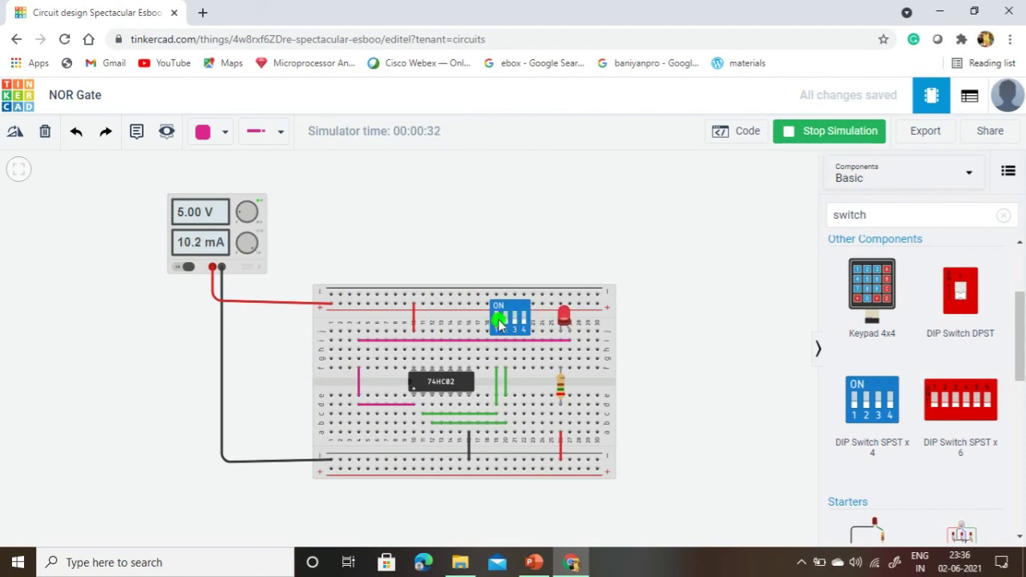
pyautogui.click(498, 319)
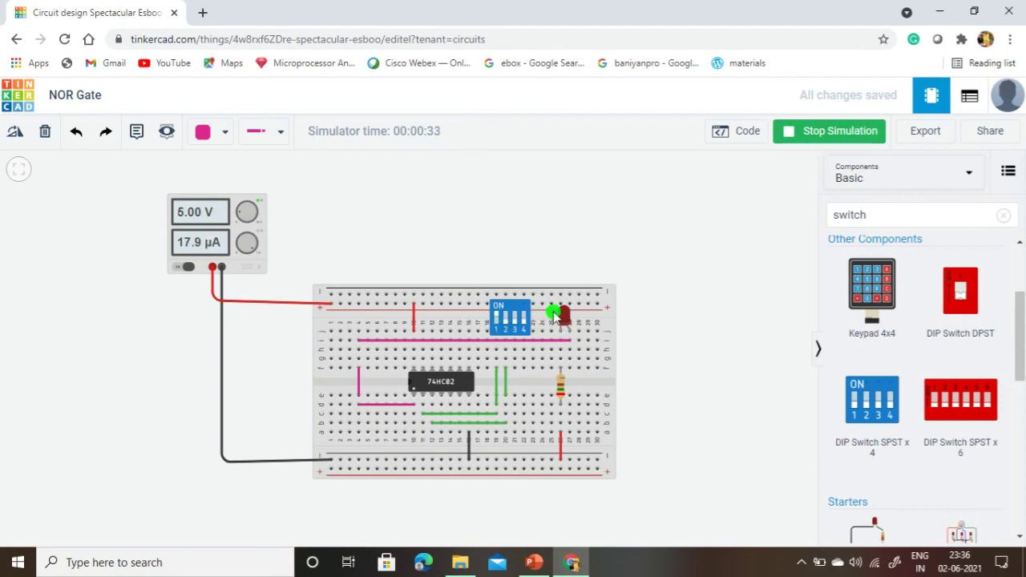
pyautogui.click(507, 318)
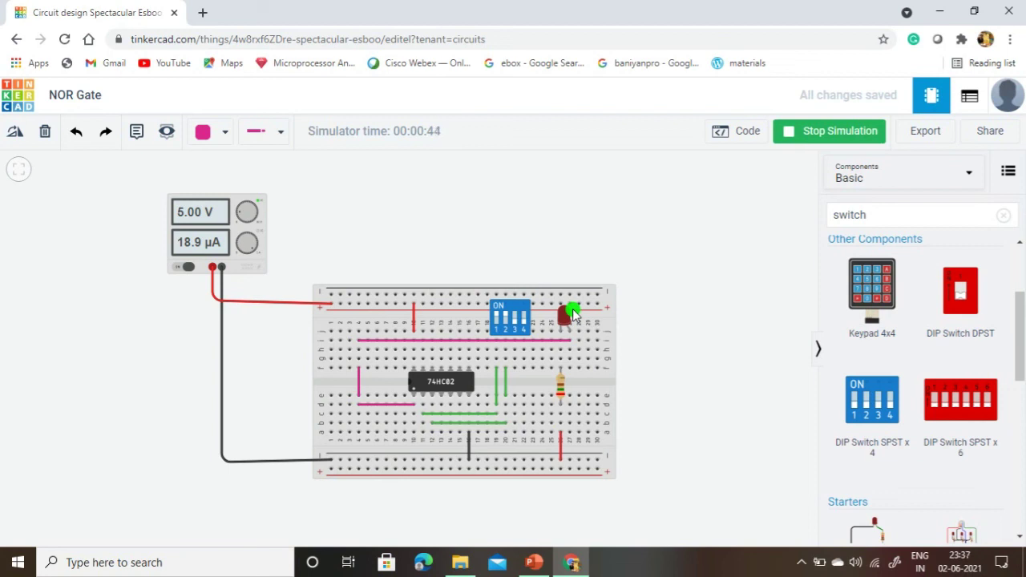
pyautogui.click(504, 321)
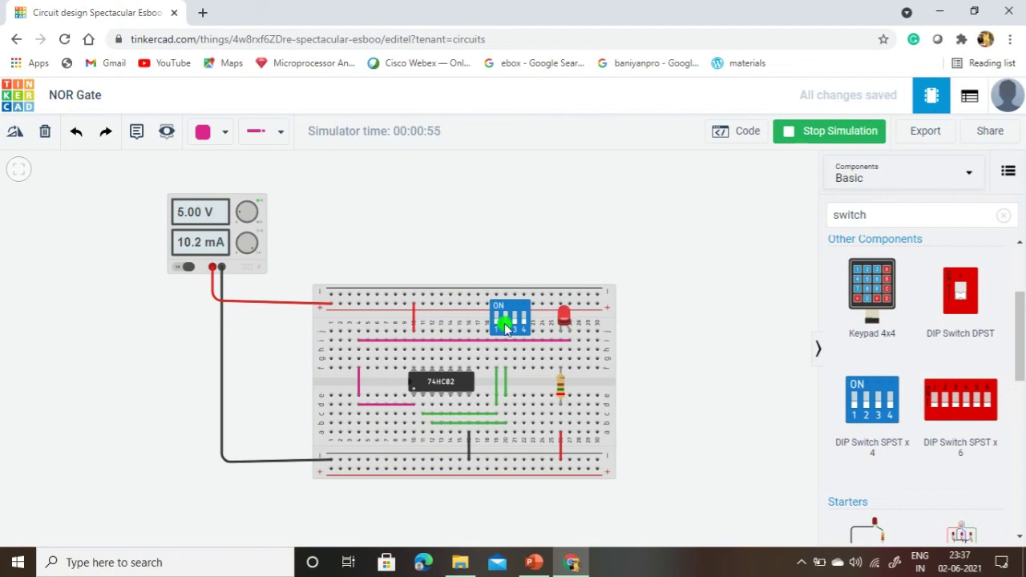